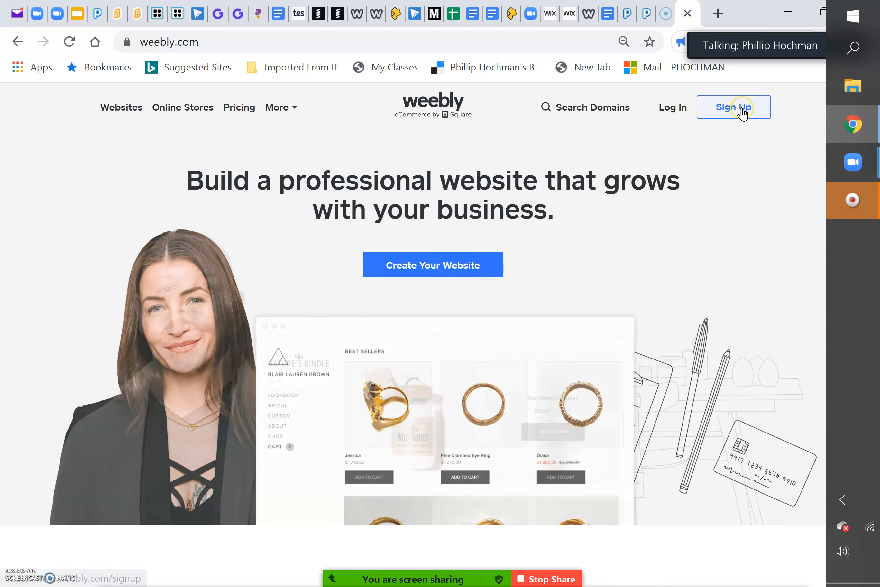
Log in to Weebly with the Google account and open My Site in the website editor
{"action": "left_click", "coordinate": [672, 111]}
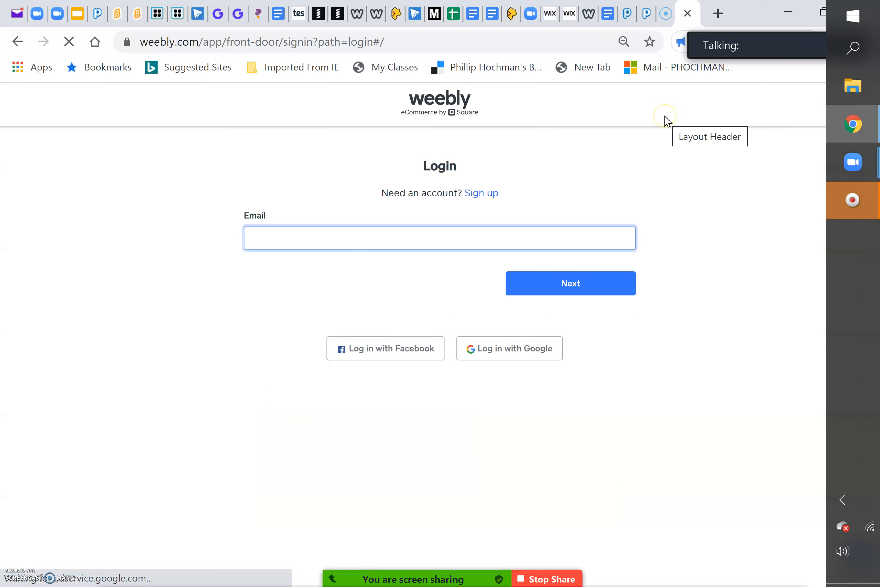
{"action": "left_click", "coordinate": [509, 350]}
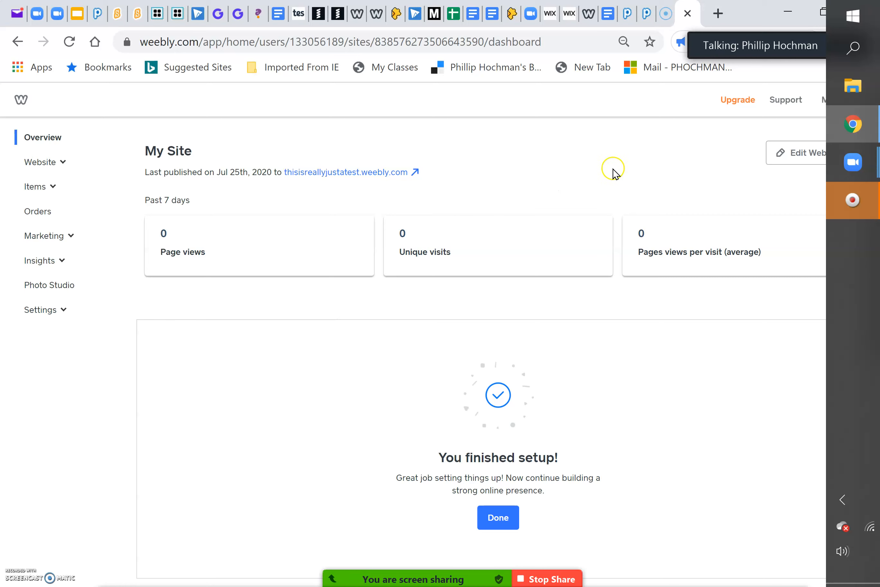
{"action": "left_click", "coordinate": [788, 162]}
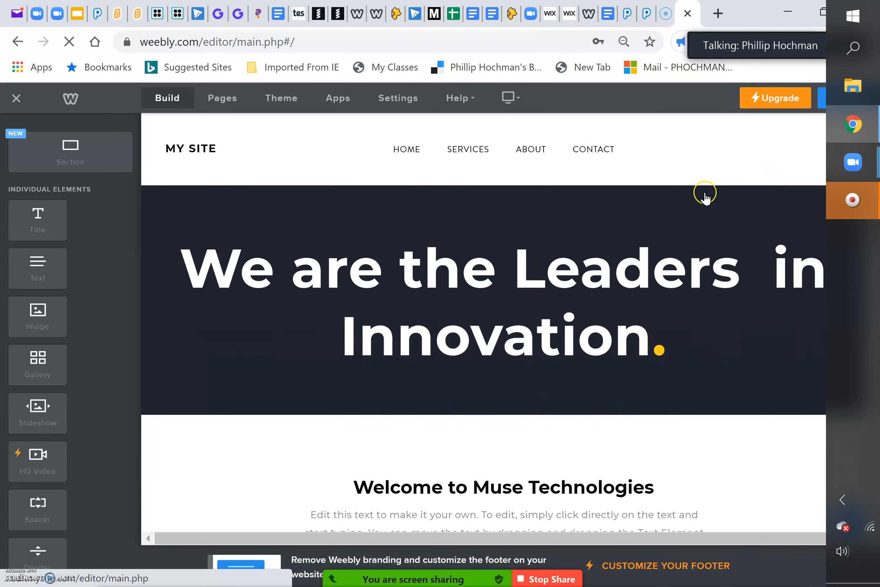
Move the Windows taskbar to the lower edge of the desktop so it no longer covers the editor
{"action": "scroll", "coordinate": [596, 330], "scroll_direction": "down", "scroll_amount": 5}
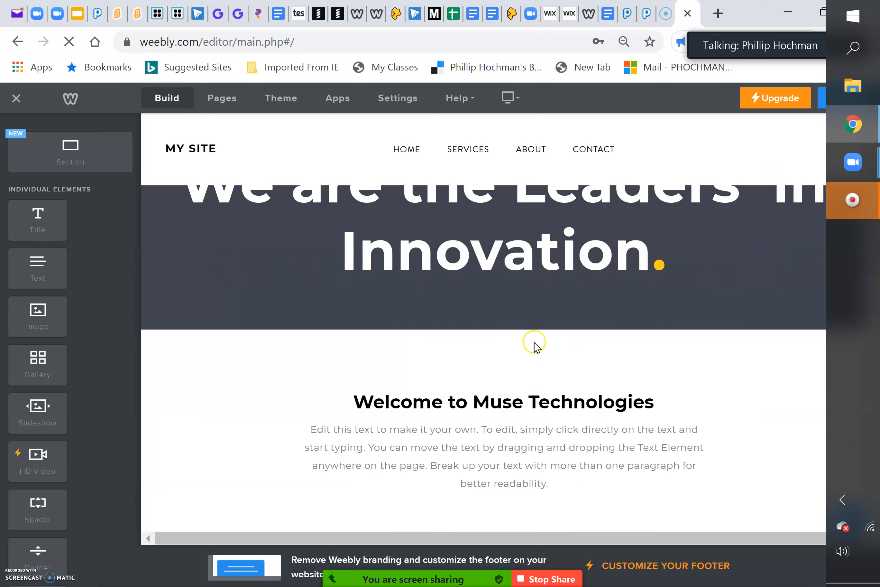
{"action": "scroll", "coordinate": [493, 398], "scroll_direction": "down", "scroll_amount": 7}
{"action": "scroll", "coordinate": [494, 376], "scroll_direction": "down", "scroll_amount": 10}
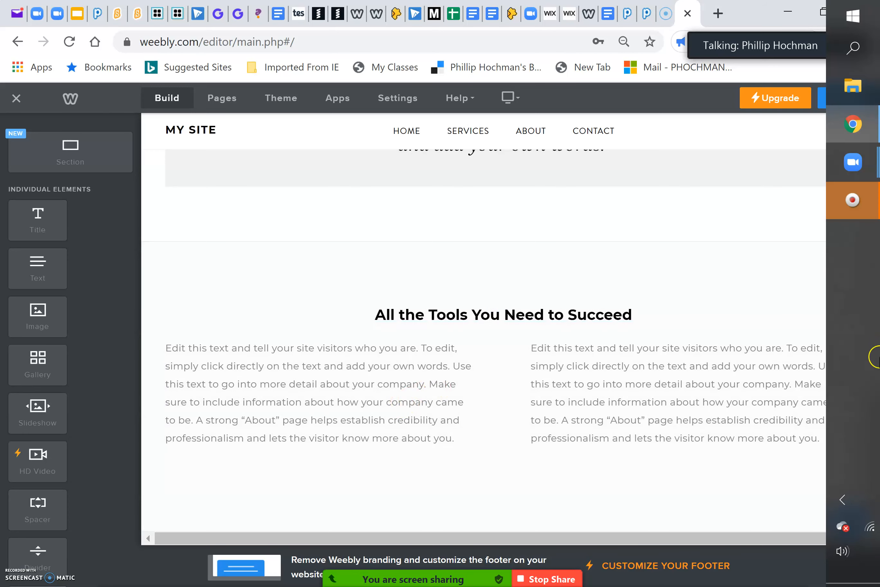
{"action": "left_click_drag", "start_coordinate": [858, 369], "coordinate": [643, 526]}
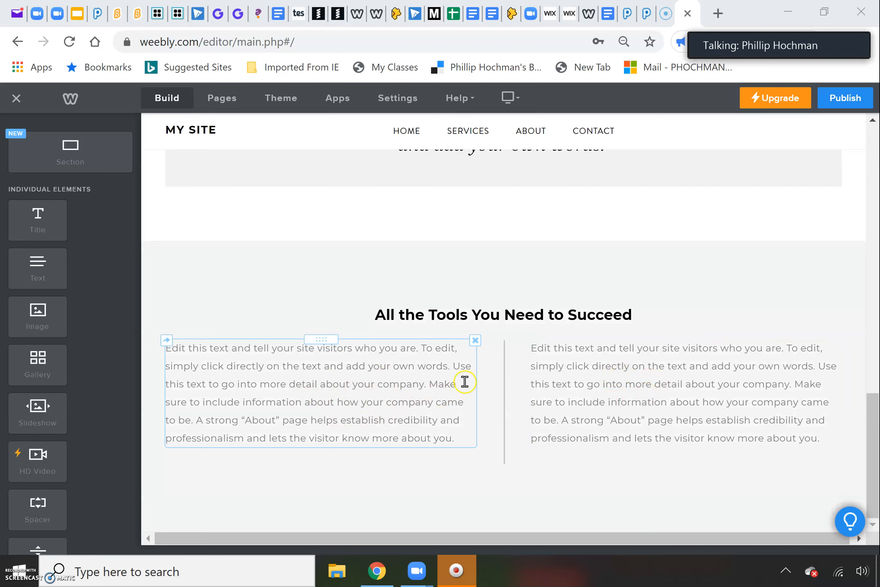
Delete the first of the two text blocks under "All the Tools You Need to Succeed" on the Home page
{"action": "left_click", "coordinate": [475, 342]}
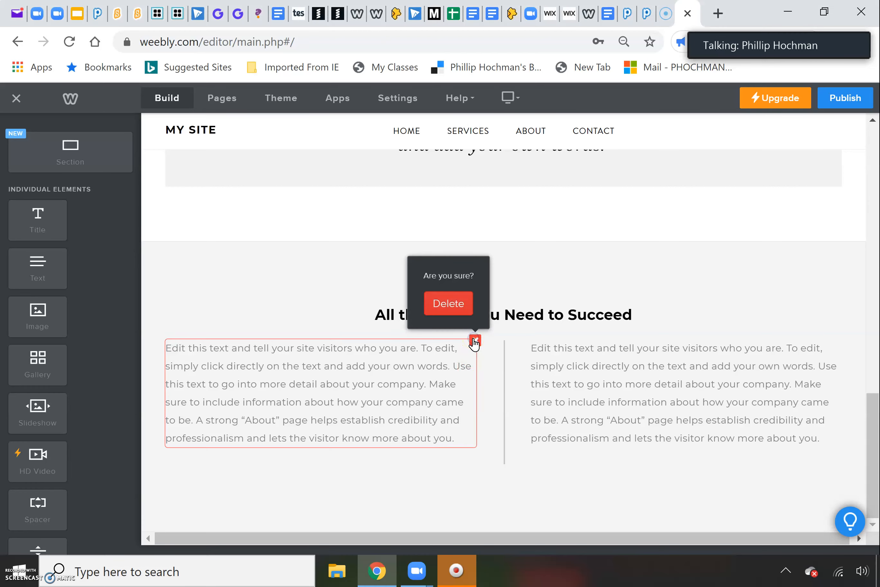
{"action": "left_click", "coordinate": [454, 305]}
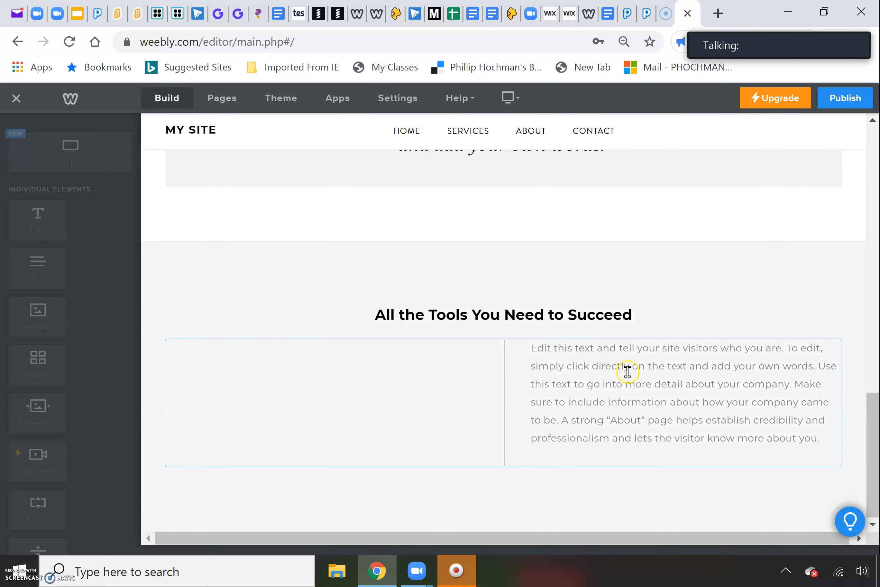
{"action": "scroll", "coordinate": [564, 319], "scroll_direction": "up", "scroll_amount": 15}
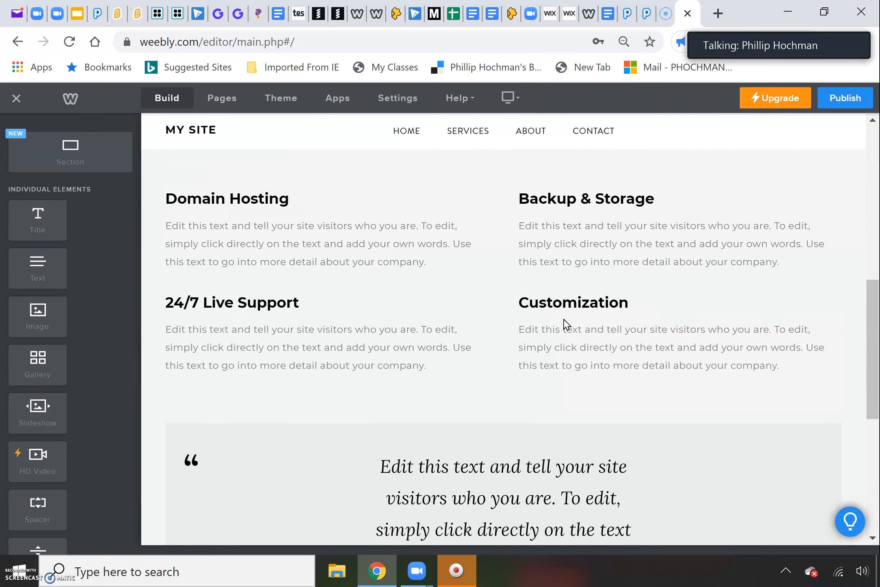
{"action": "scroll", "coordinate": [564, 319], "scroll_direction": "up", "scroll_amount": 1}
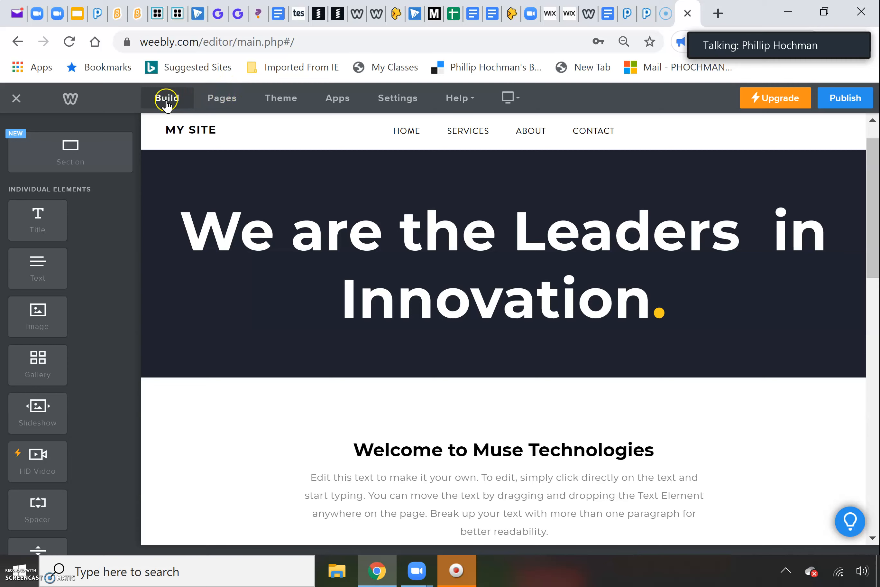
Add a standard page named Resources to the site
{"action": "left_click", "coordinate": [221, 102]}
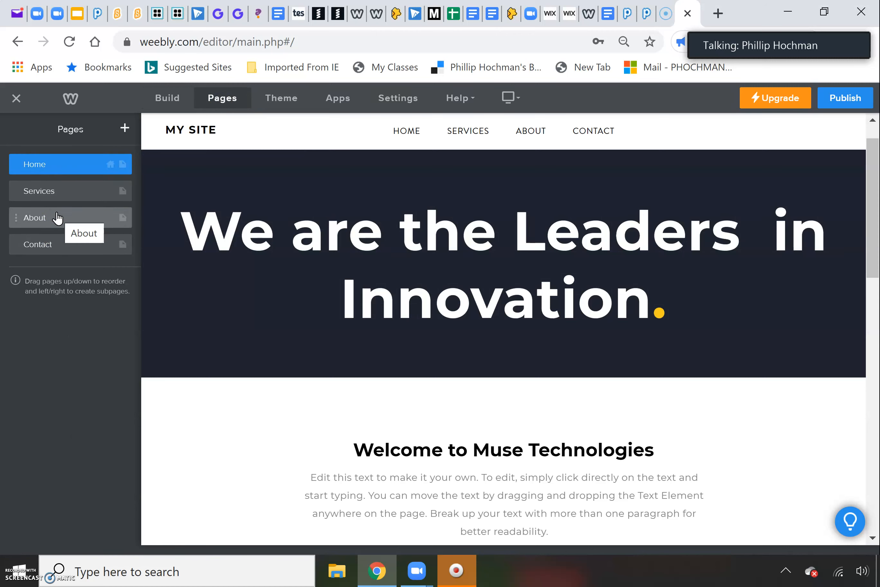
{"action": "left_click", "coordinate": [124, 128]}
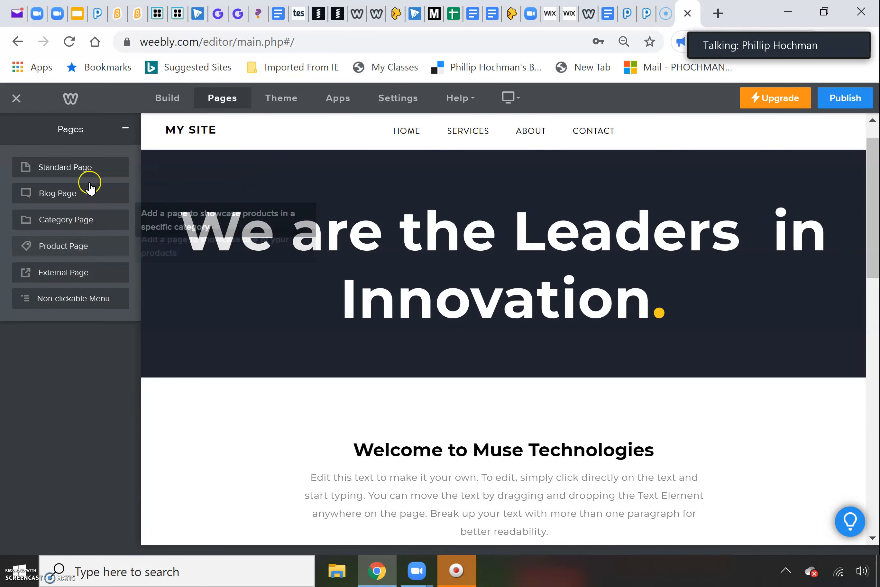
{"action": "left_click", "coordinate": [92, 167]}
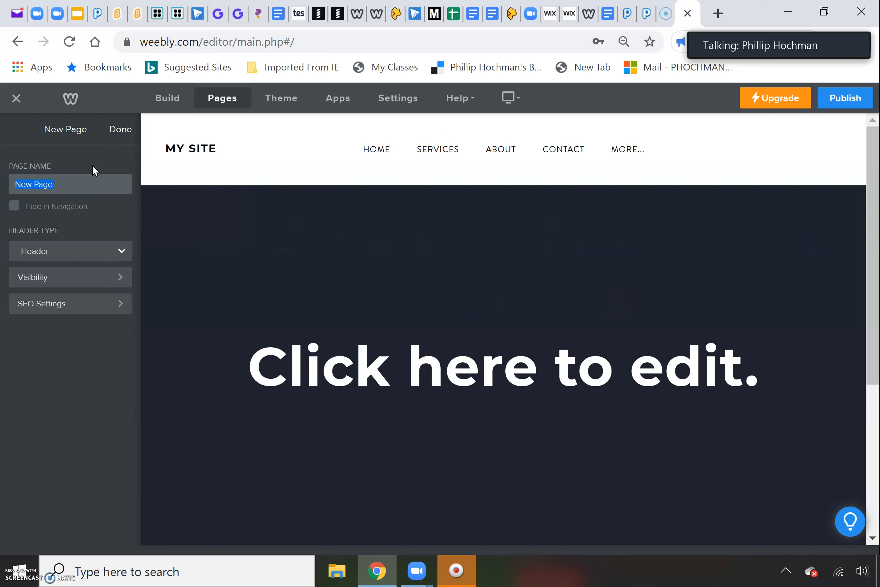
{"action": "type", "text": "Resources"}
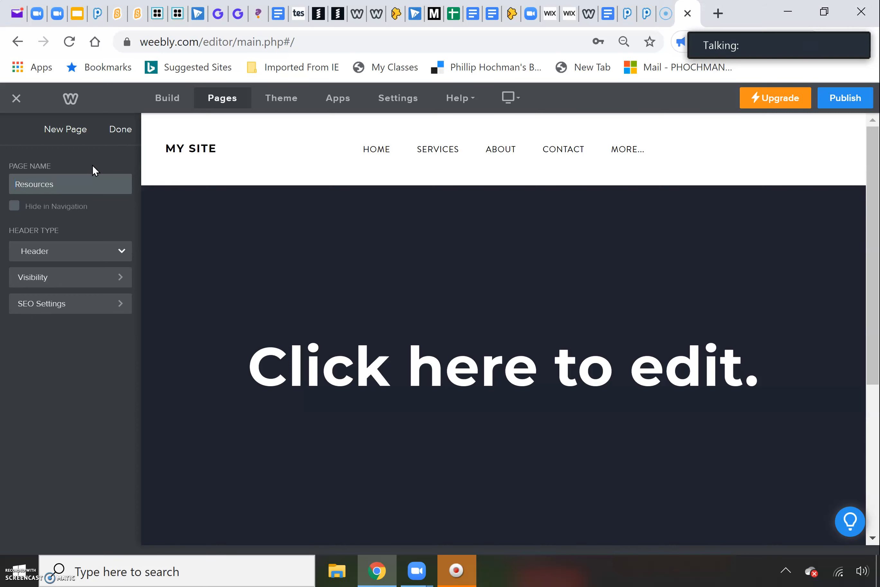
{"action": "left_click", "coordinate": [122, 130]}
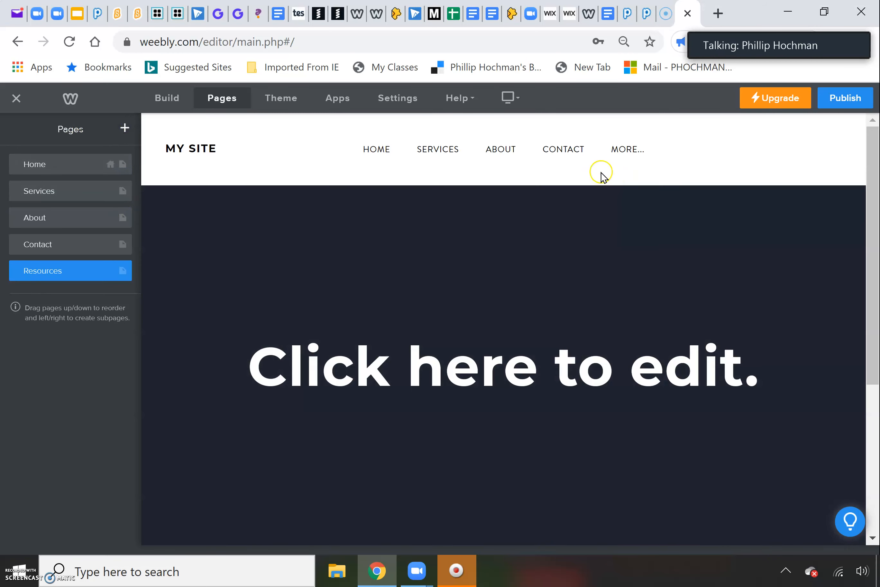
Move the Resources page between Services and About in the page order
{"action": "mouse_move", "coordinate": [626, 159]}
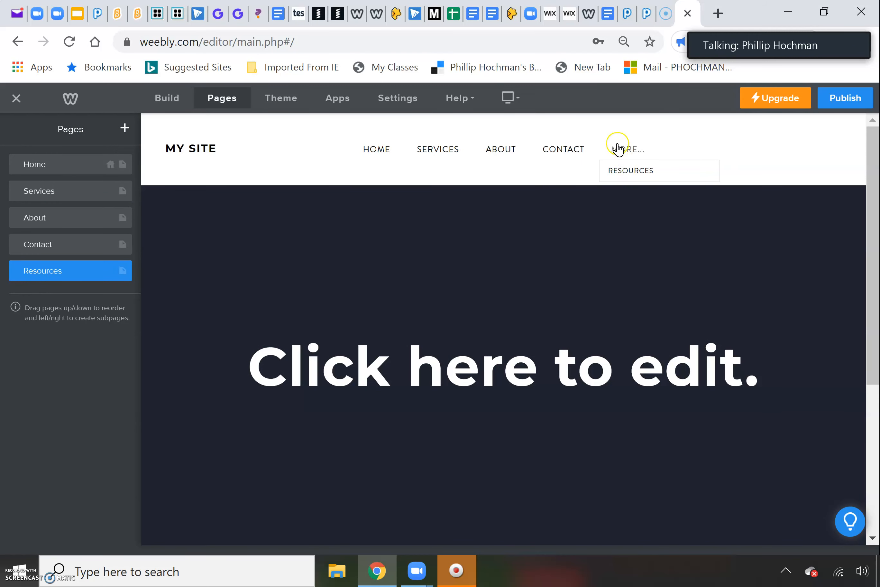
{"action": "left_click", "coordinate": [174, 156]}
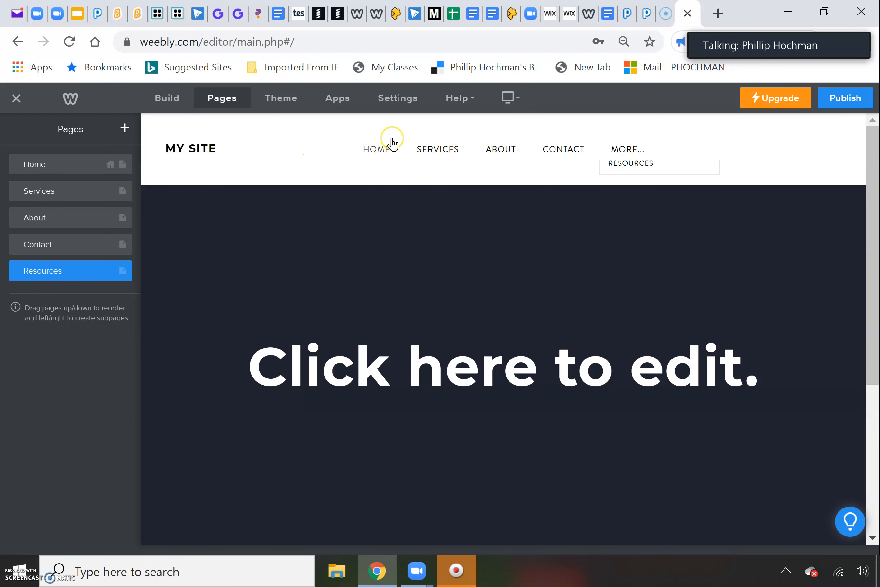
{"action": "mouse_move", "coordinate": [625, 156]}
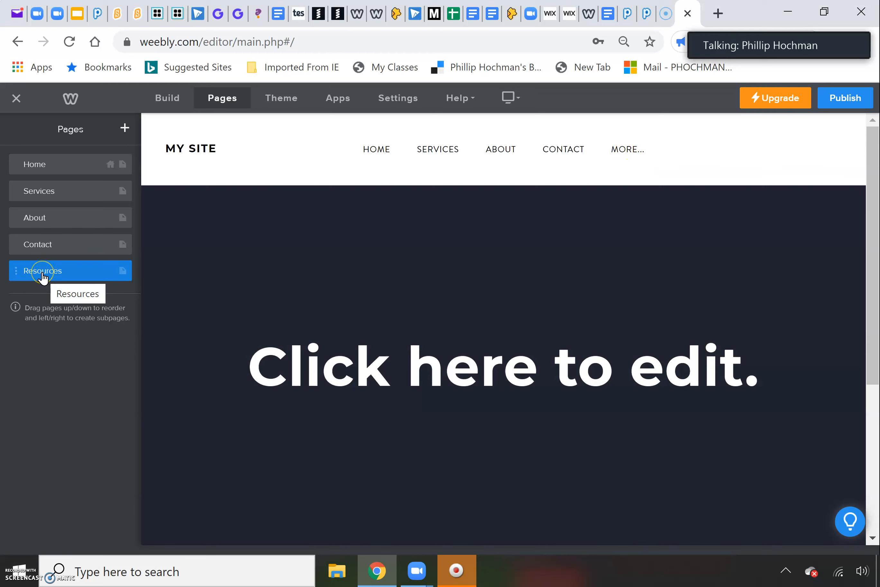
{"action": "left_click", "coordinate": [43, 273]}
{"action": "left_click_drag", "start_coordinate": [43, 278], "coordinate": [44, 218]}
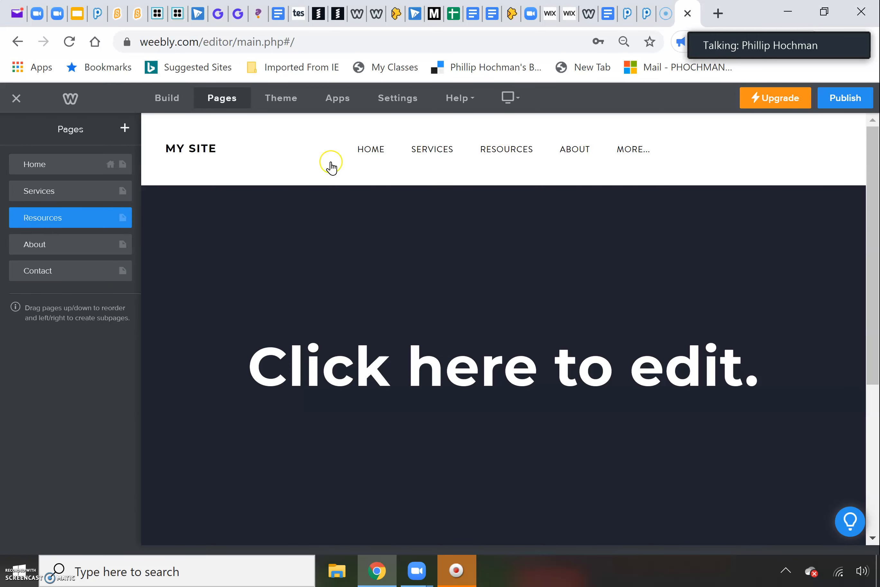
Move the Resources page between About and Contact in the page order
{"action": "left_click_drag", "start_coordinate": [53, 222], "coordinate": [49, 246]}
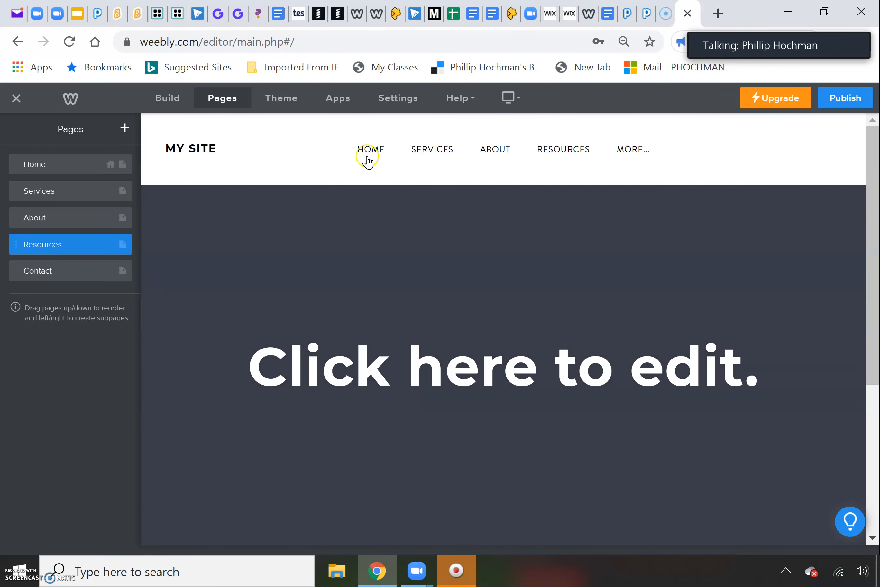
{"action": "left_click", "coordinate": [368, 154]}
{"action": "left_click", "coordinate": [375, 155]}
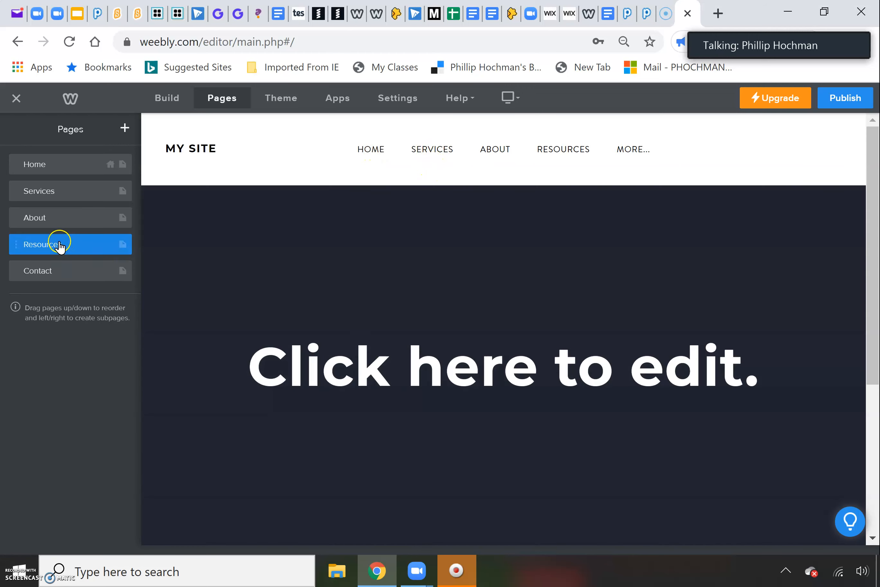
Make the Resources page a subpage of About and return it to the top level
{"action": "left_click", "coordinate": [59, 242]}
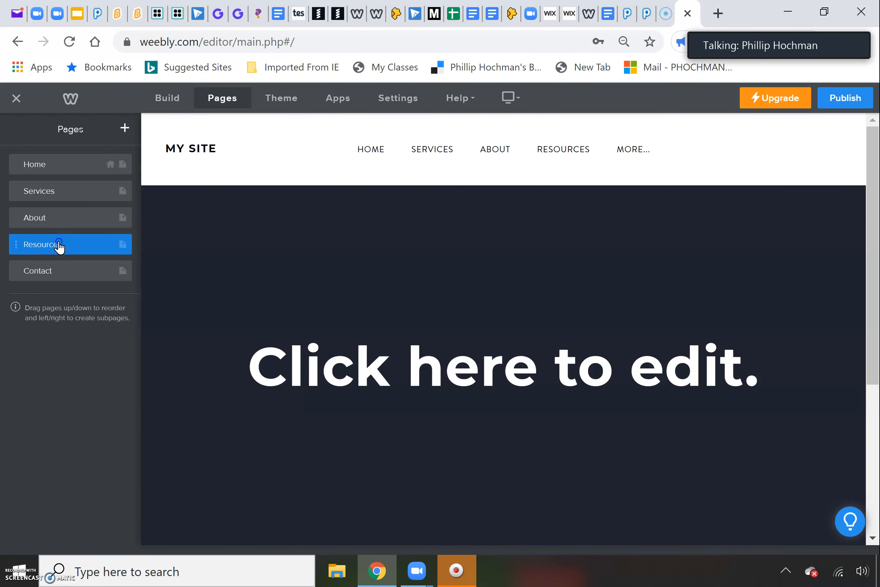
{"action": "left_click_drag", "start_coordinate": [60, 246], "coordinate": [66, 250]}
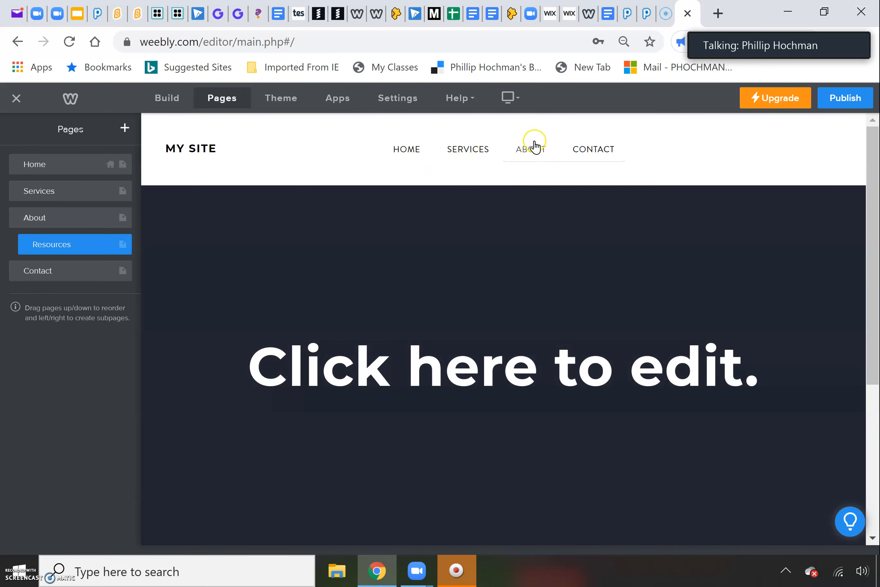
{"action": "mouse_move", "coordinate": [532, 149]}
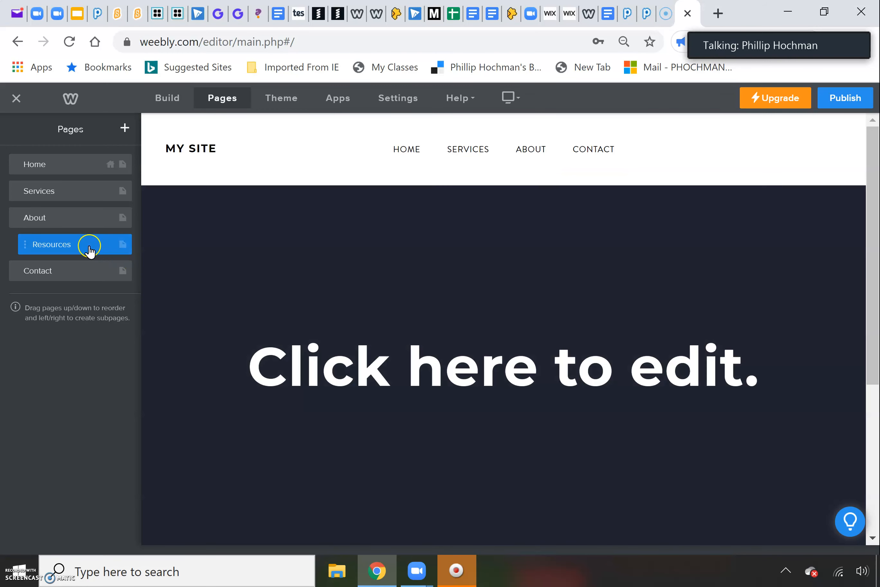
{"action": "left_click_drag", "start_coordinate": [87, 252], "coordinate": [79, 255]}
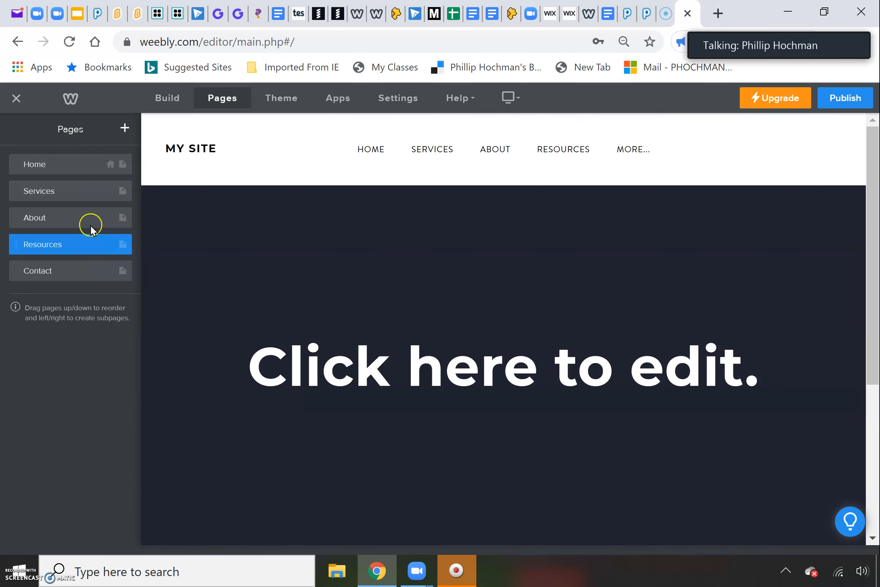
View the Services page and its page settings, and return to the page list
{"action": "left_click", "coordinate": [74, 191]}
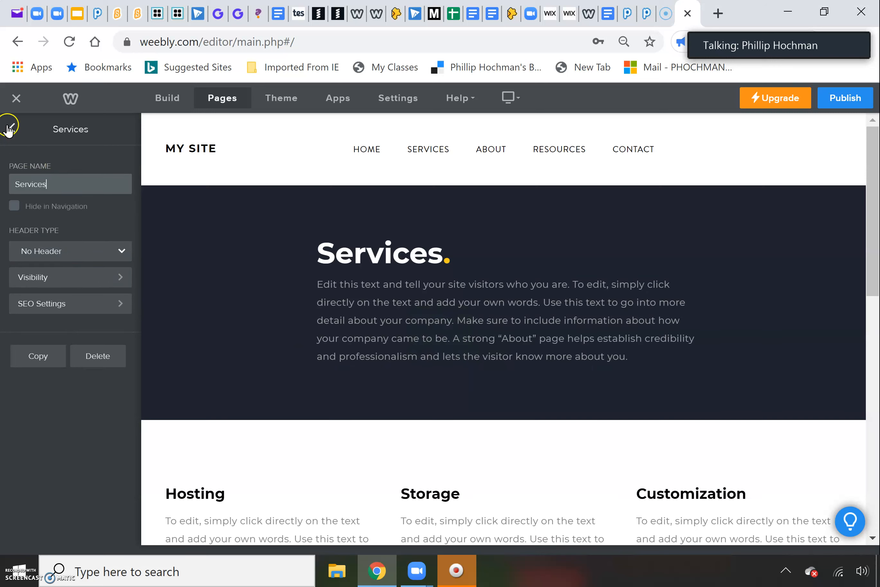
{"action": "left_click", "coordinate": [13, 128]}
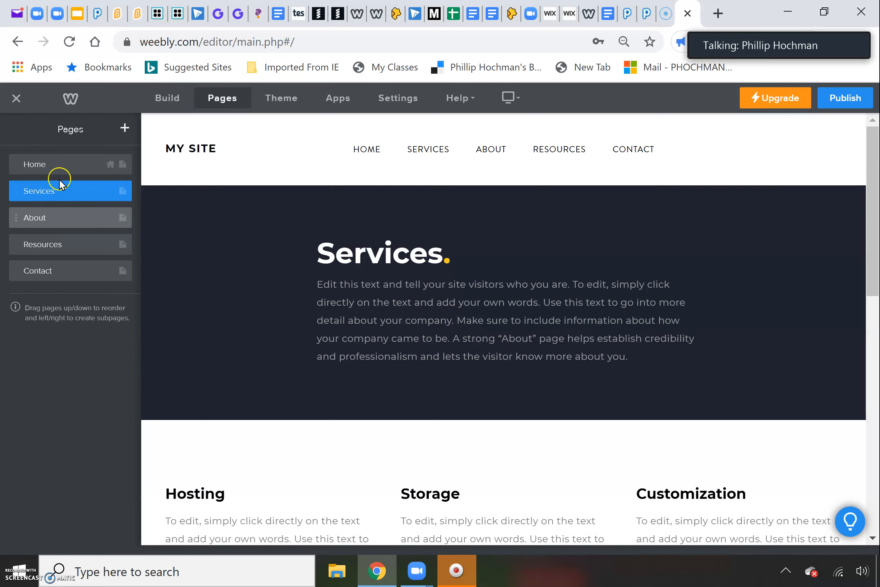
Replace the main header heading on the Home page with "These Words"
{"action": "left_click", "coordinate": [61, 164]}
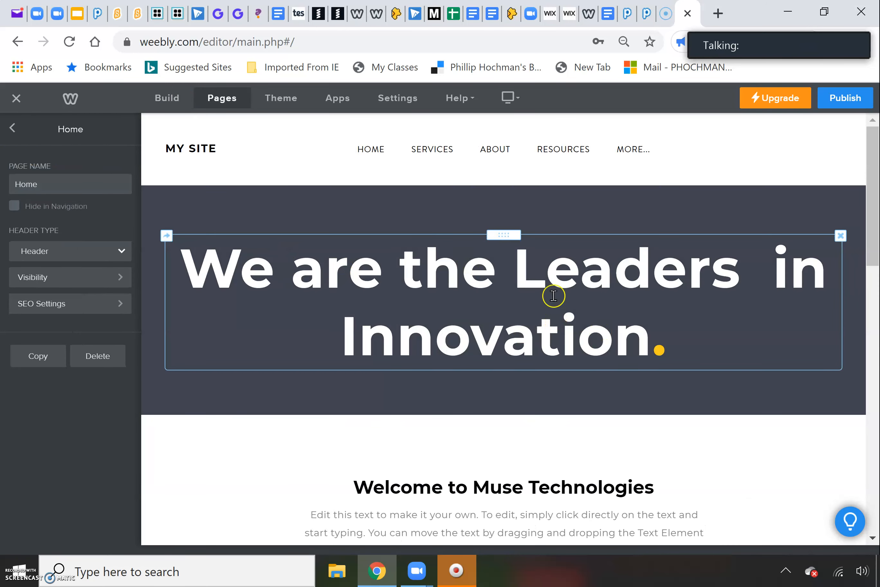
{"action": "left_click", "coordinate": [678, 340]}
{"action": "left_click_drag", "start_coordinate": [678, 340], "coordinate": [197, 272]}
{"action": "key", "text": "BackSpace"}
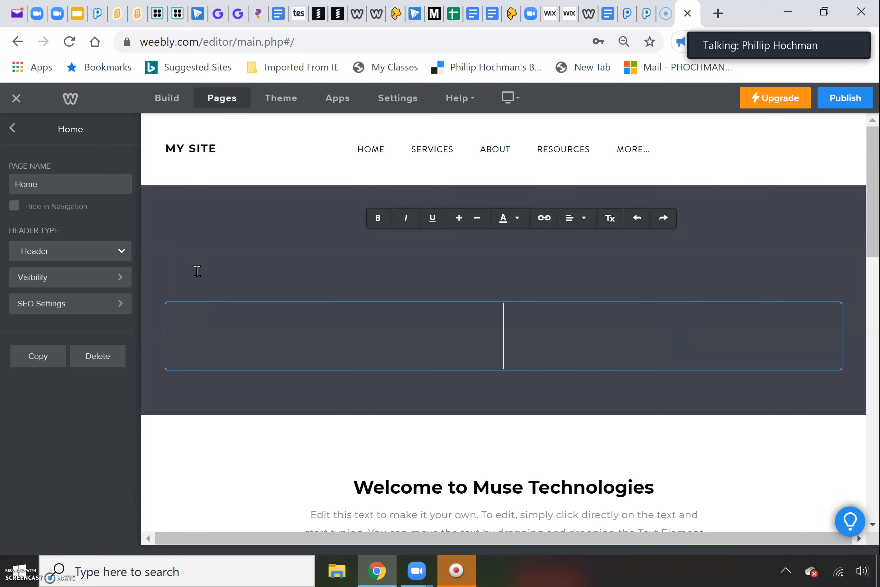
{"action": "type", "text": "These "}
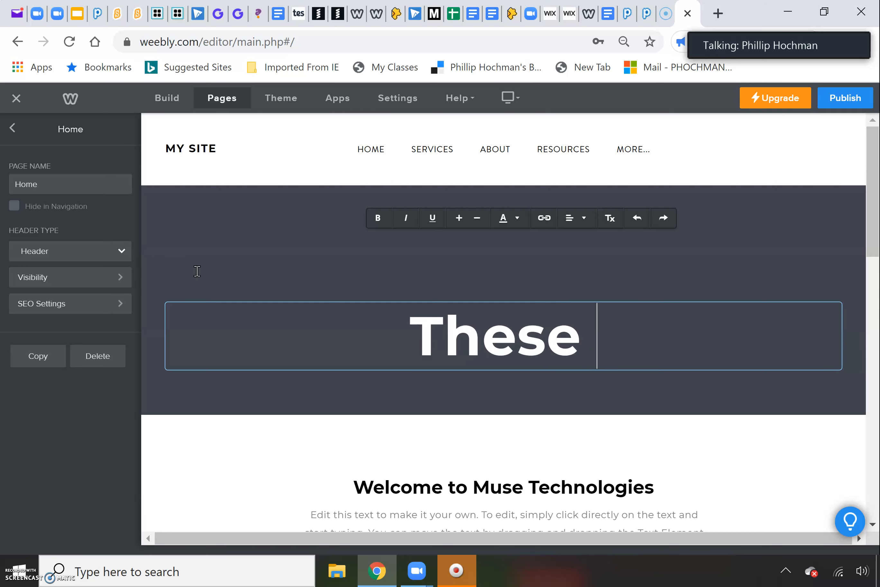
{"action": "type", "text": "Words"}
{"action": "left_click", "coordinate": [294, 338]}
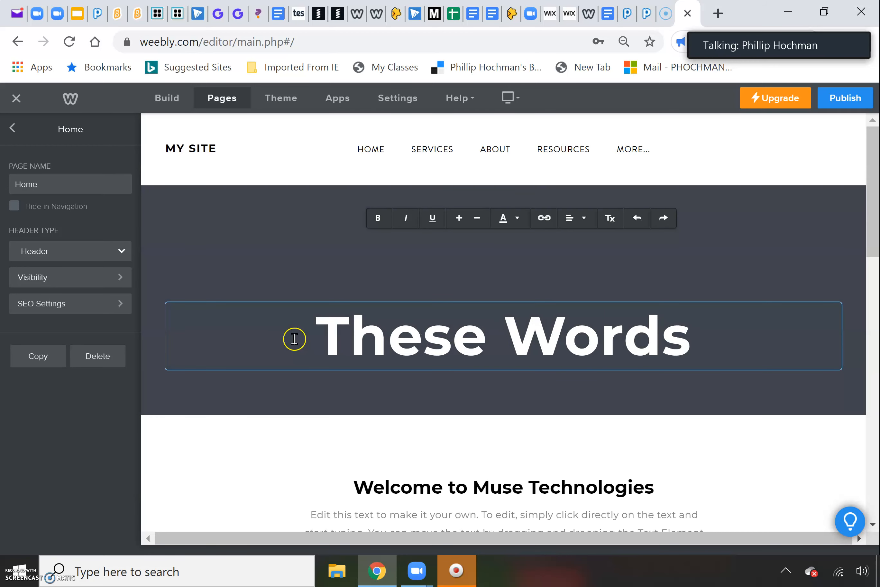
View the background options of the Home page header and close them without changing the color
{"action": "left_click", "coordinate": [760, 253]}
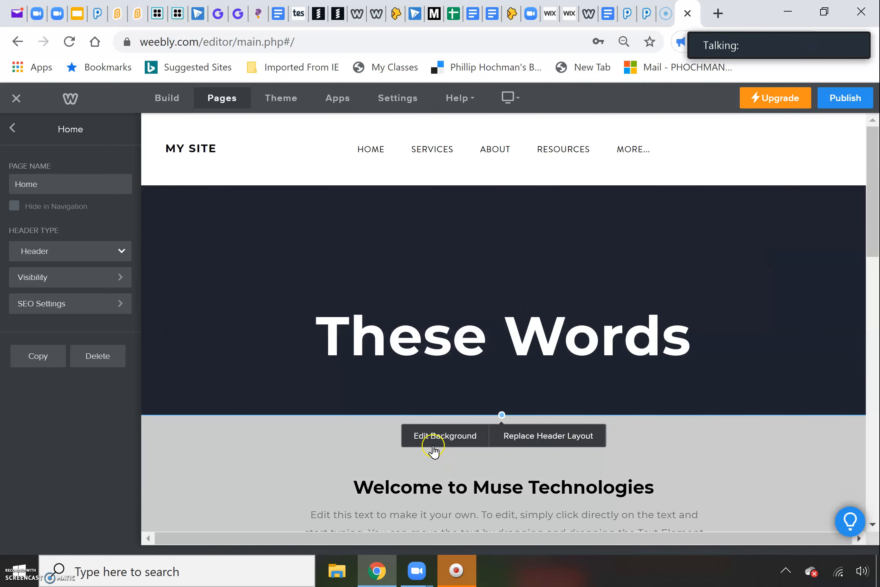
{"action": "left_click", "coordinate": [438, 436]}
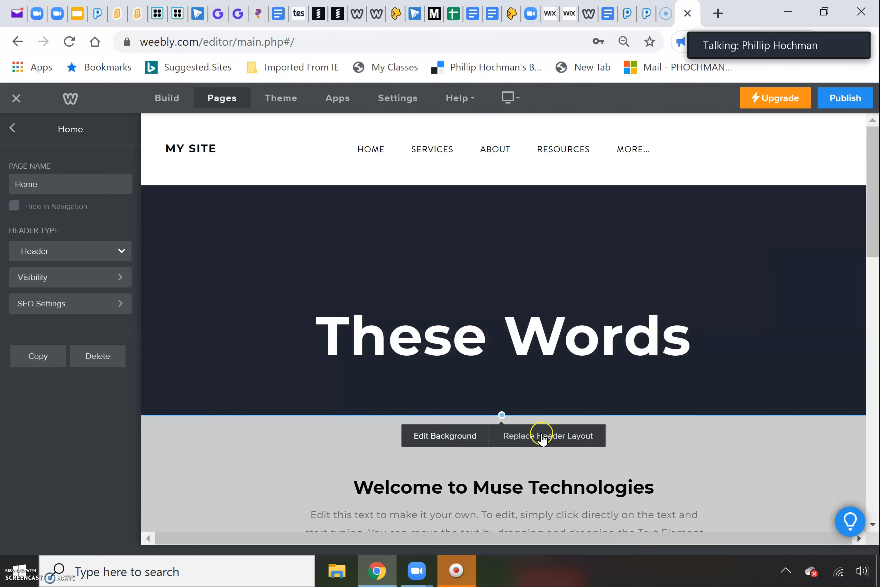
{"action": "left_click", "coordinate": [446, 438]}
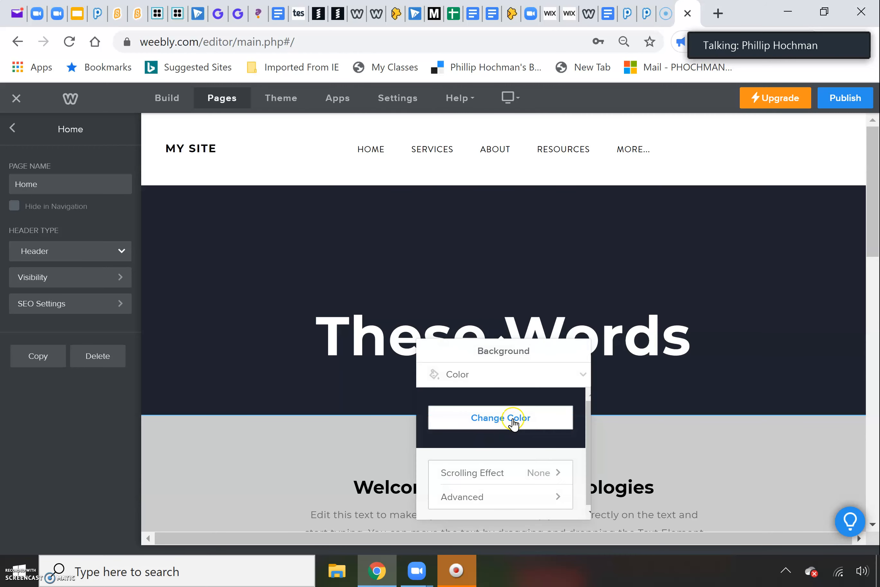
{"action": "left_click", "coordinate": [673, 392]}
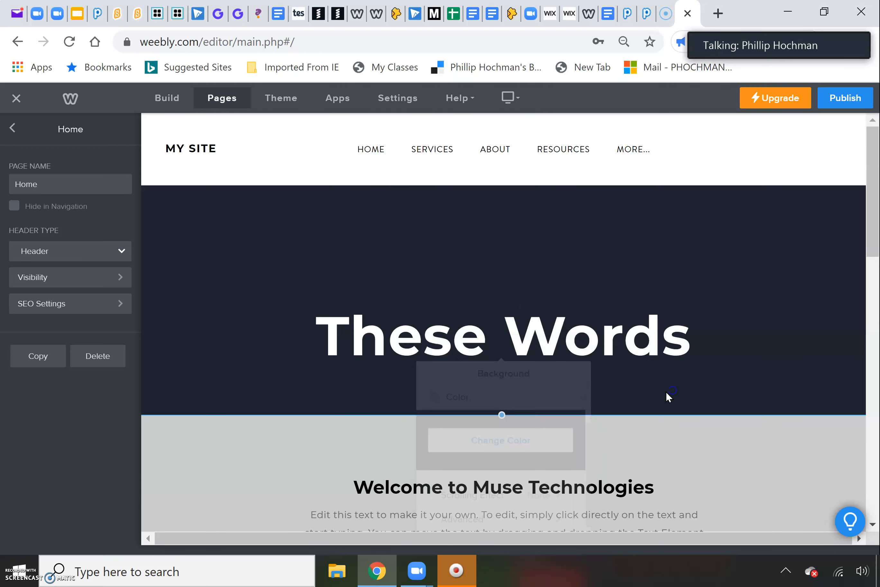
{"action": "left_click", "coordinate": [528, 431]}
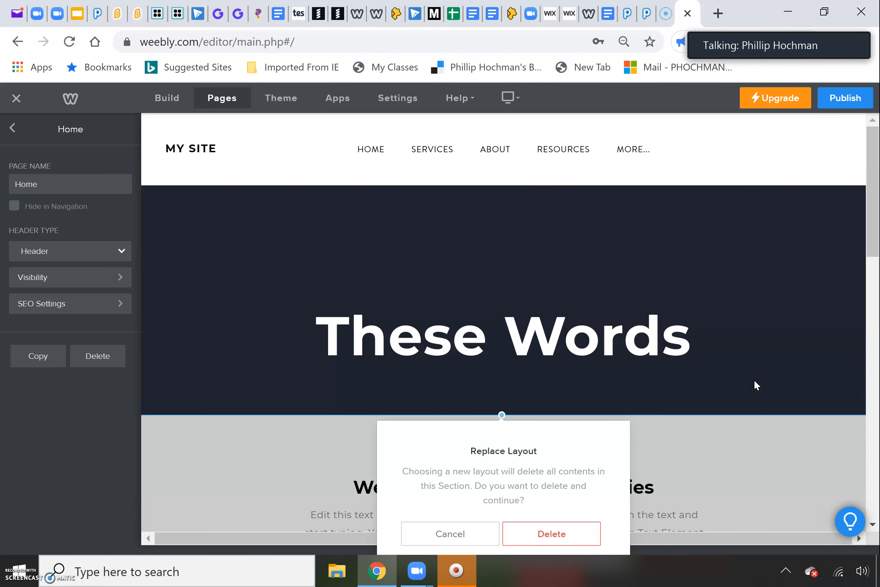
{"action": "scroll", "coordinate": [754, 383], "scroll_direction": "down", "scroll_amount": 5}
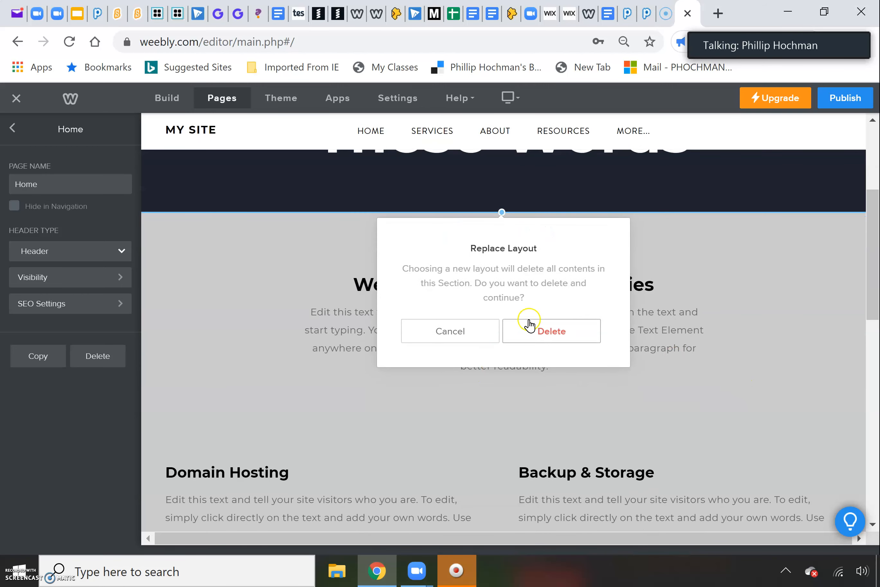
{"action": "left_click", "coordinate": [475, 333]}
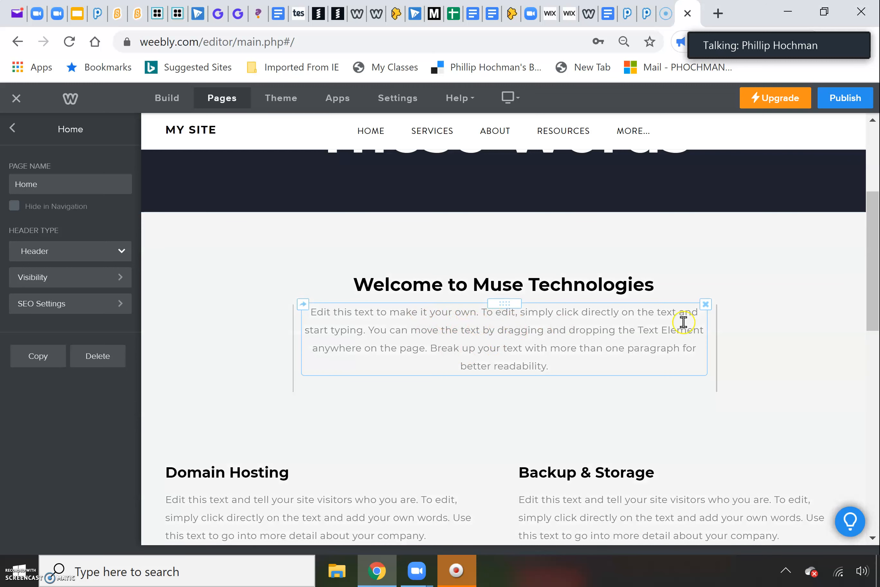
Delete the introductory paragraph and the "Welcome to Muse Technologies" heading from the Home page
{"action": "left_click", "coordinate": [705, 304]}
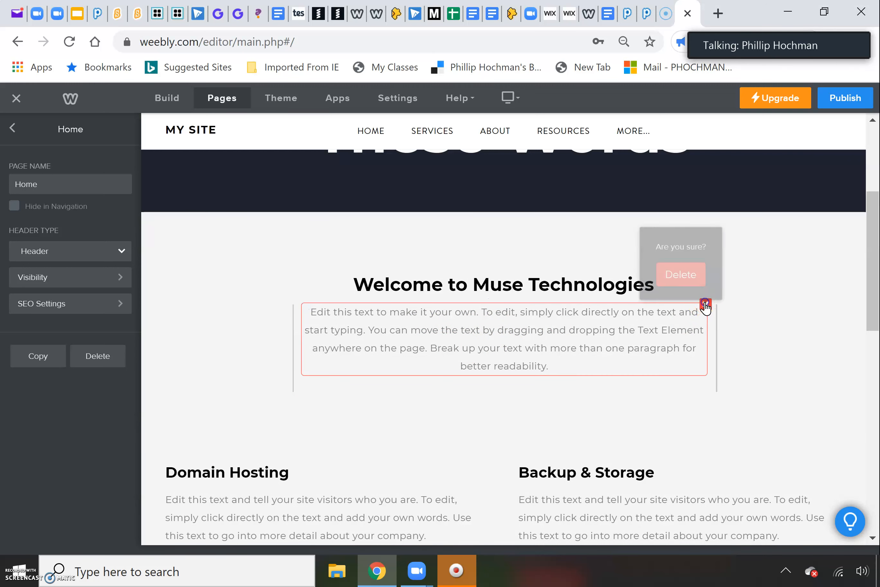
{"action": "left_click", "coordinate": [695, 270]}
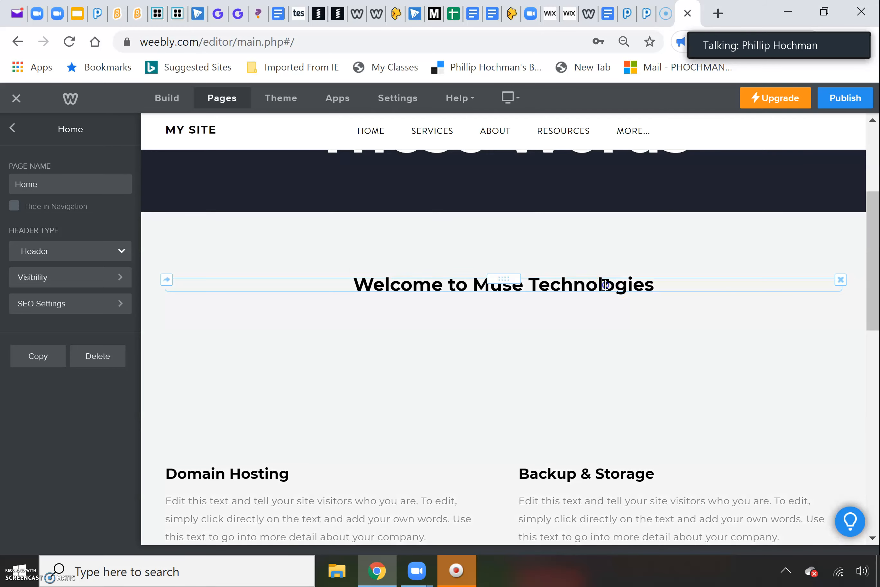
{"action": "left_click", "coordinate": [605, 284]}
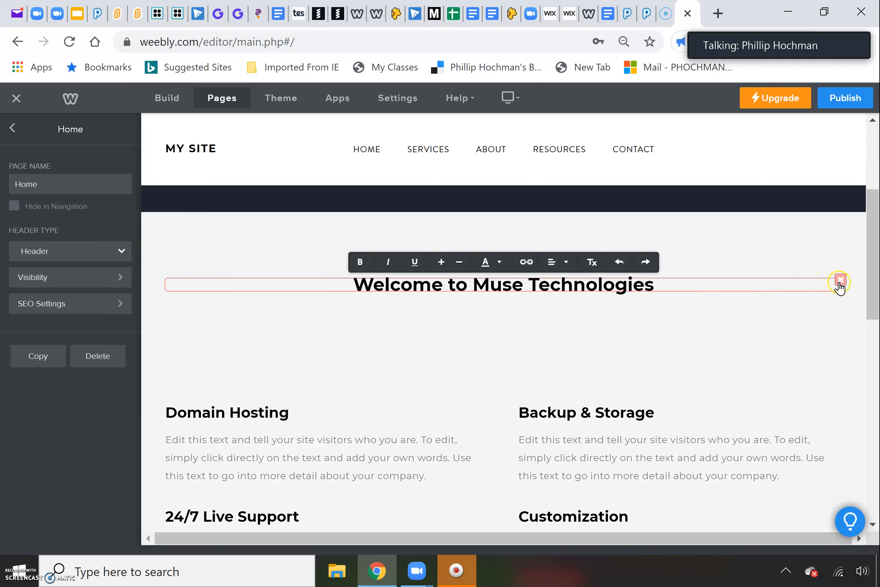
{"action": "left_click", "coordinate": [841, 282]}
{"action": "left_click", "coordinate": [815, 241]}
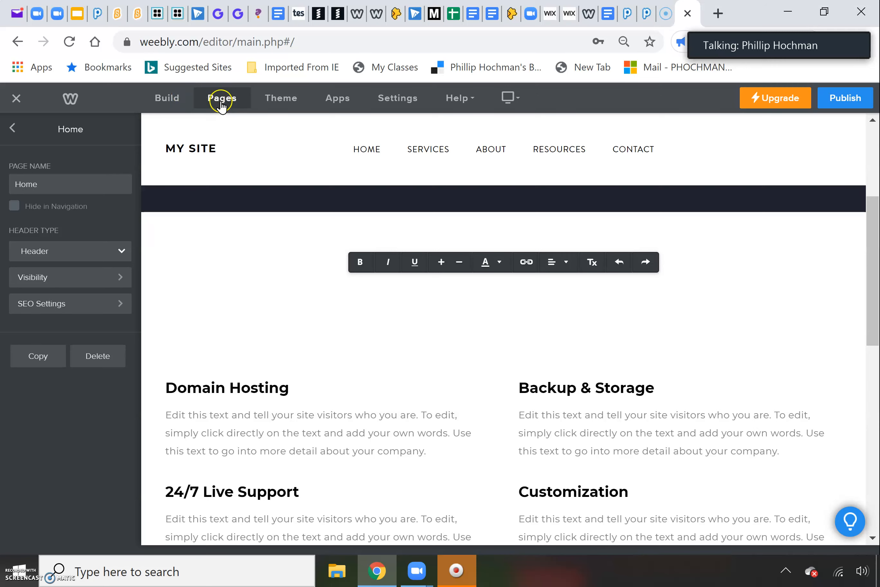
Add a Title element in the empty area above the Domain Hosting block and set its text to "Title"
{"action": "left_click", "coordinate": [168, 99]}
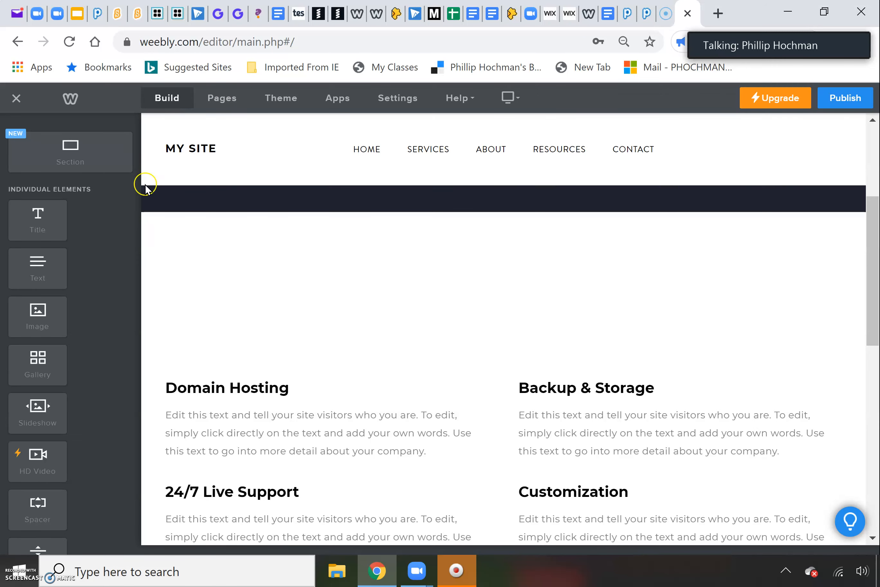
{"action": "left_click_drag", "start_coordinate": [35, 220], "coordinate": [408, 465]}
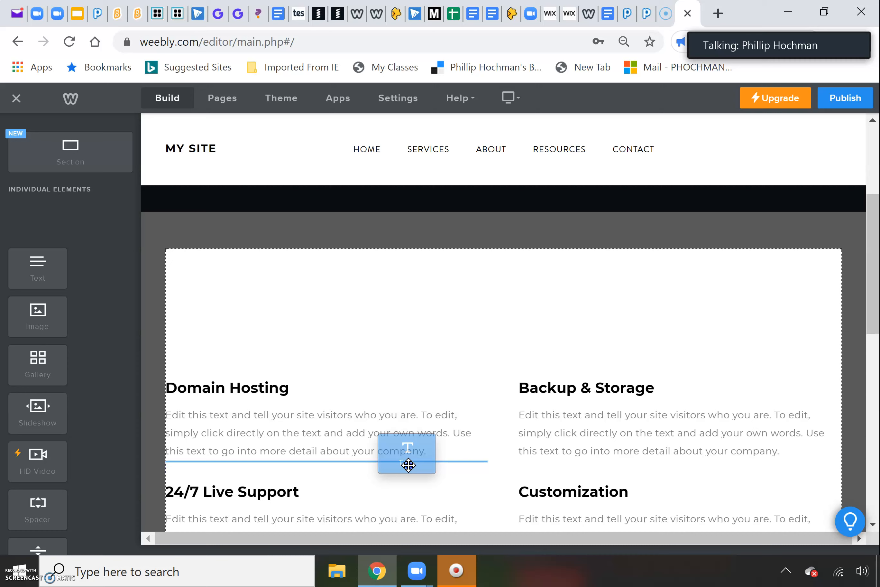
{"action": "left_click_drag", "start_coordinate": [409, 465], "coordinate": [473, 269]}
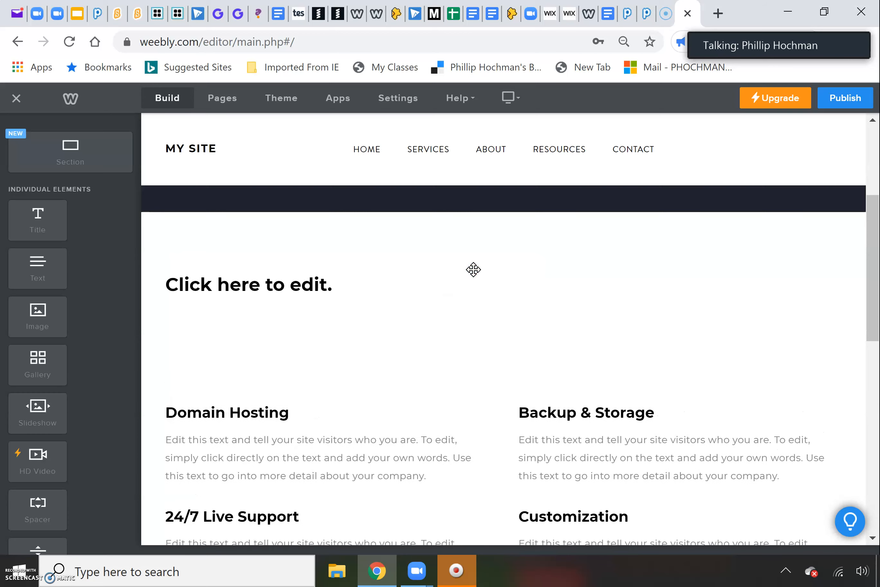
{"action": "left_click", "coordinate": [295, 285]}
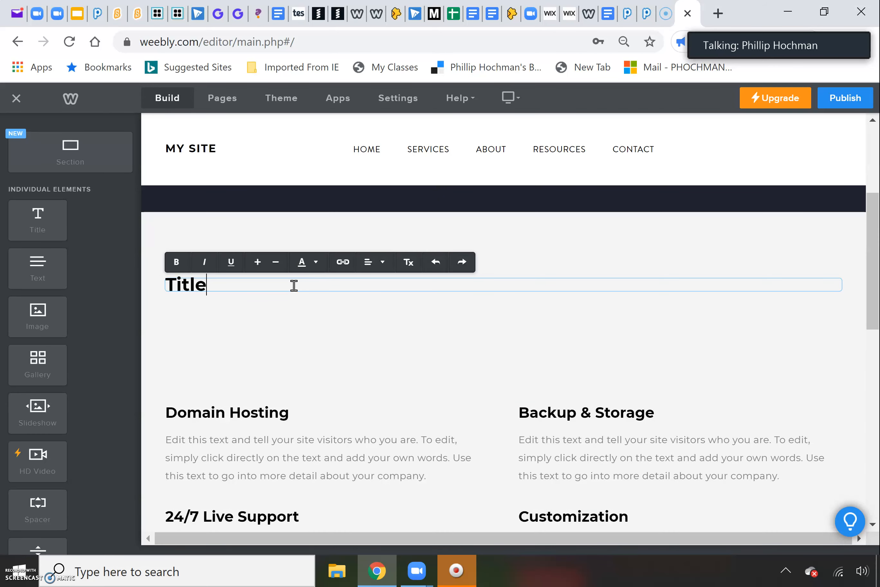
{"action": "type", "text": "Title"}
Center the "Title" heading and increase its font size
{"action": "left_click", "coordinate": [374, 262]}
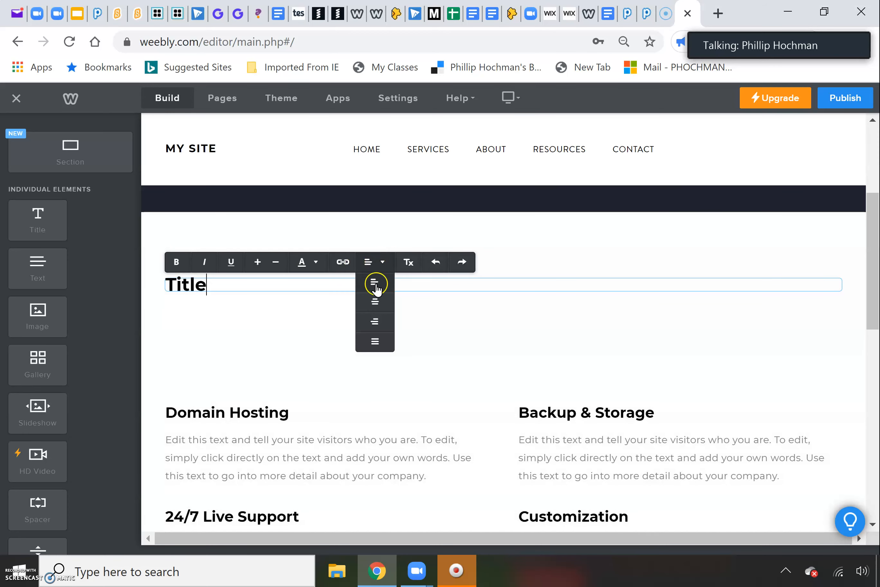
{"action": "left_click", "coordinate": [376, 294]}
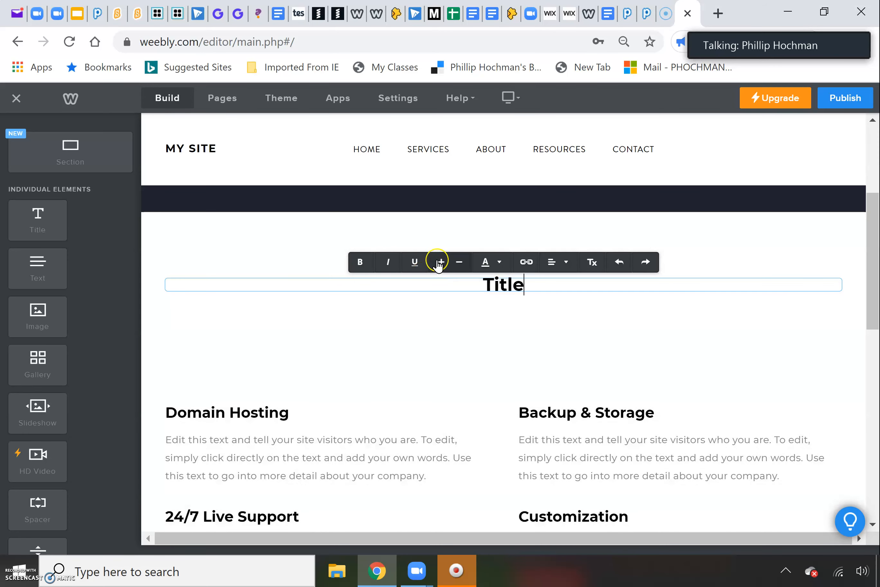
{"action": "left_click_drag", "start_coordinate": [532, 282], "coordinate": [477, 281]}
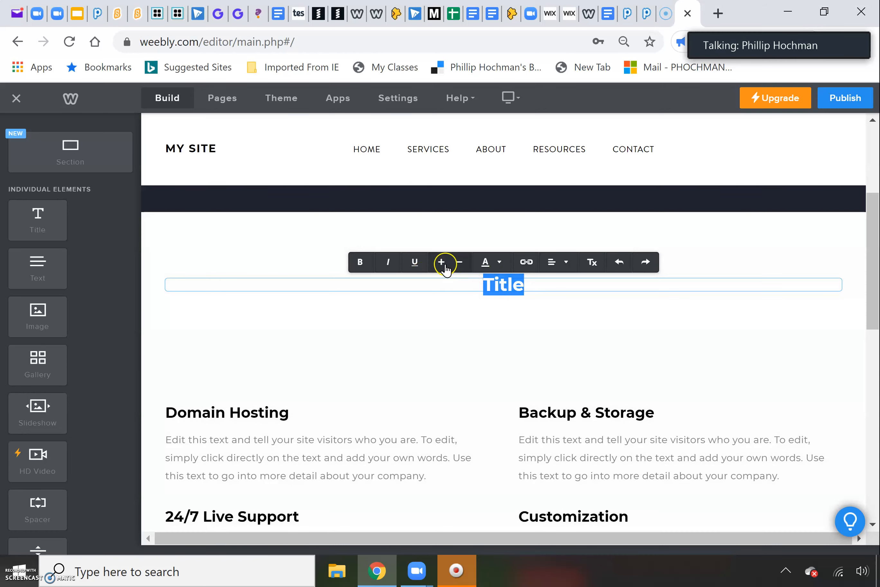
{"action": "left_click", "coordinate": [444, 265]}
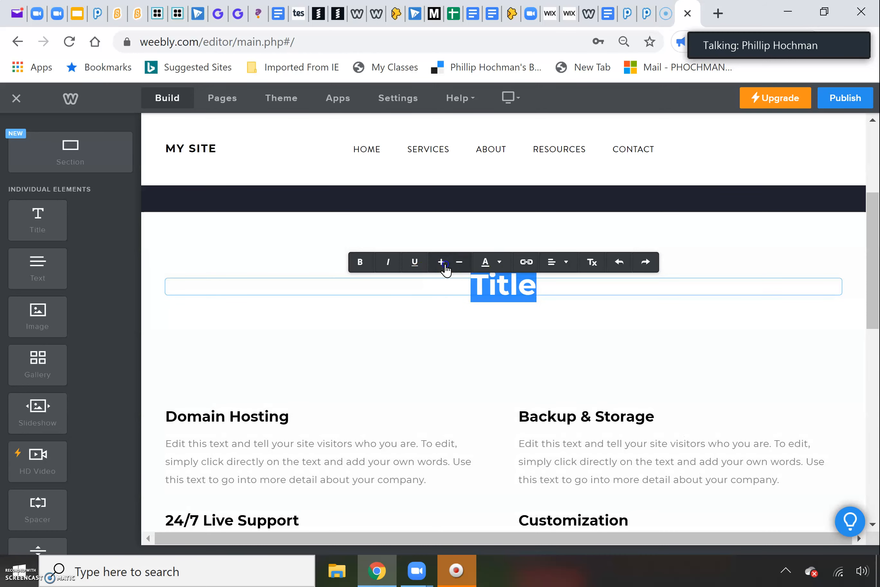
{"action": "left_click", "coordinate": [627, 328]}
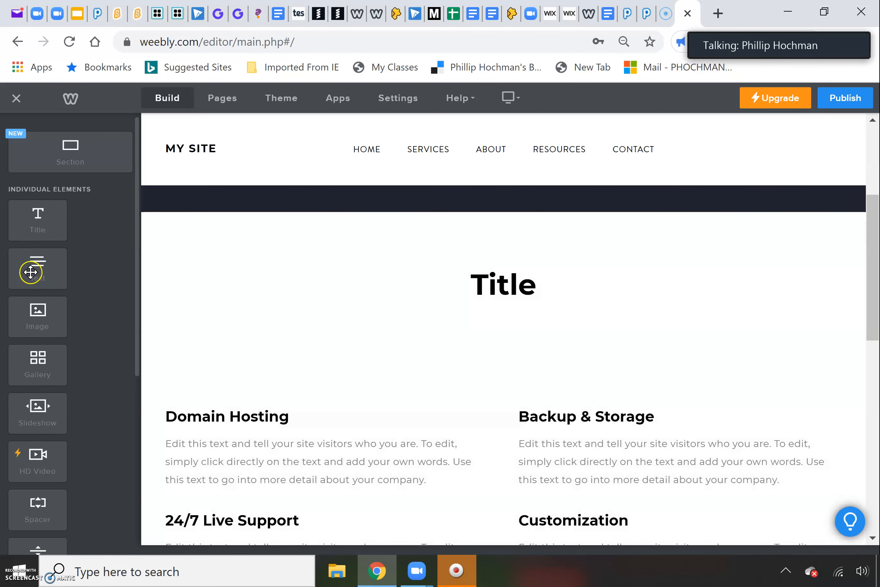
Add a Text element below the title reading "Here is some text" and center it
{"action": "left_click_drag", "start_coordinate": [61, 262], "coordinate": [495, 302]}
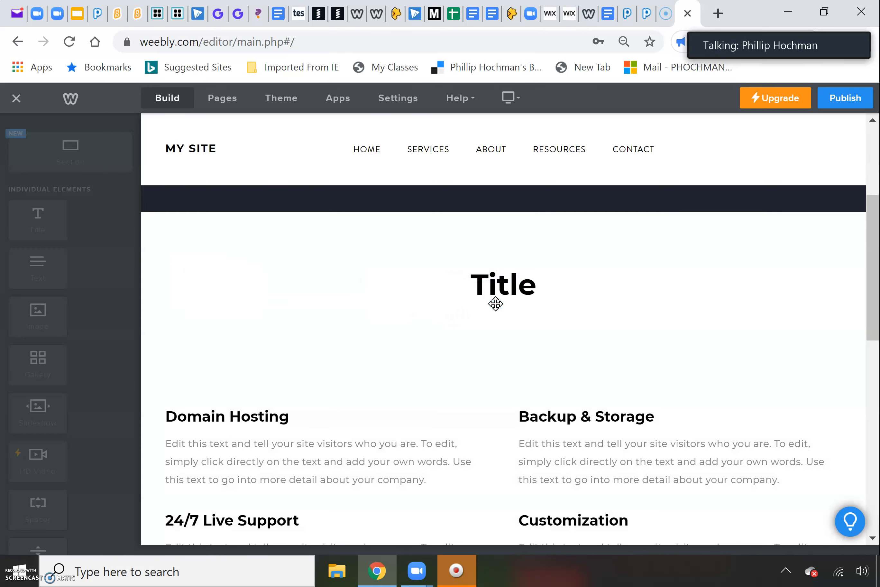
{"action": "left_click", "coordinate": [265, 315]}
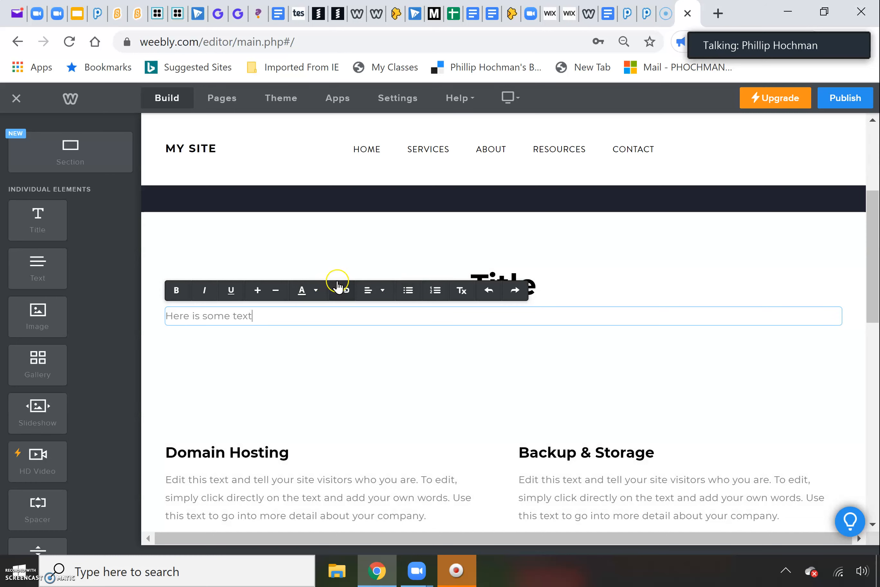
{"action": "left_click", "coordinate": [368, 289]}
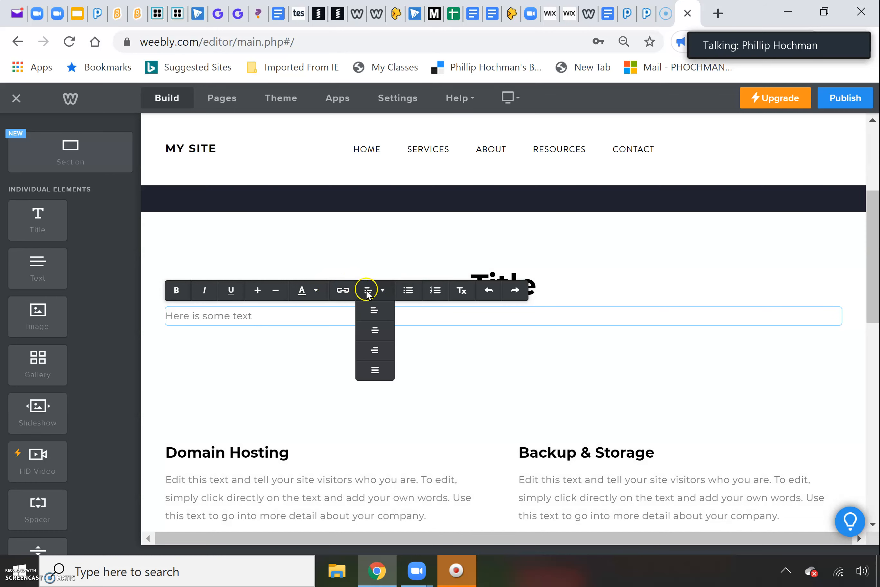
{"action": "left_click", "coordinate": [383, 332]}
{"action": "left_click", "coordinate": [505, 363]}
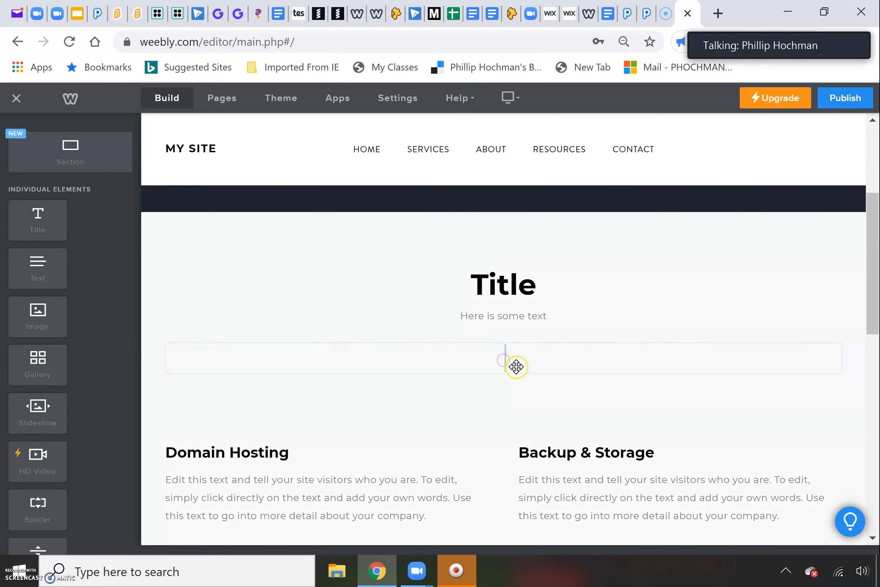
{"action": "left_click_drag", "start_coordinate": [508, 385], "coordinate": [463, 359]}
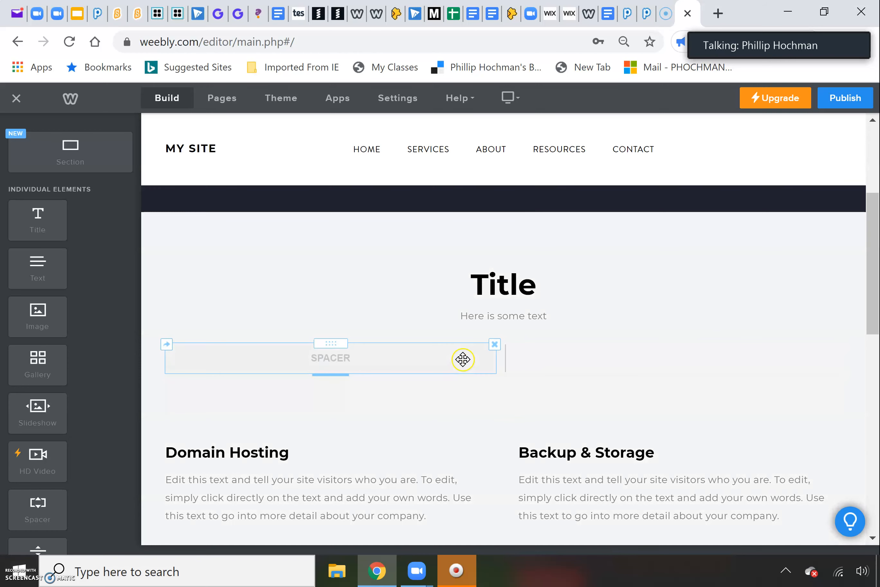
{"action": "left_click_drag", "start_coordinate": [329, 363], "coordinate": [44, 443]}
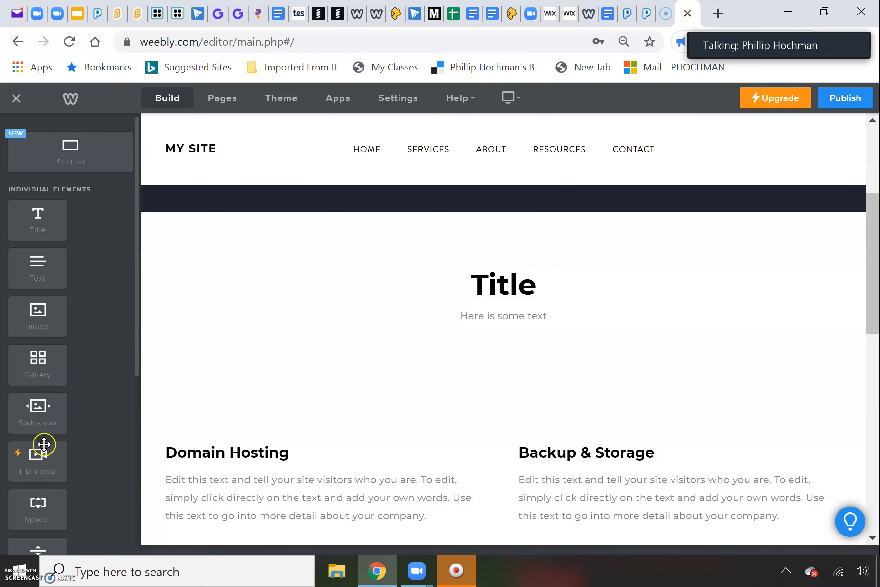
Add three Image elements side by side in one row below the centered text
{"action": "scroll", "coordinate": [44, 444], "scroll_direction": "down", "scroll_amount": 1}
{"action": "left_click_drag", "start_coordinate": [37, 302], "coordinate": [507, 339]}
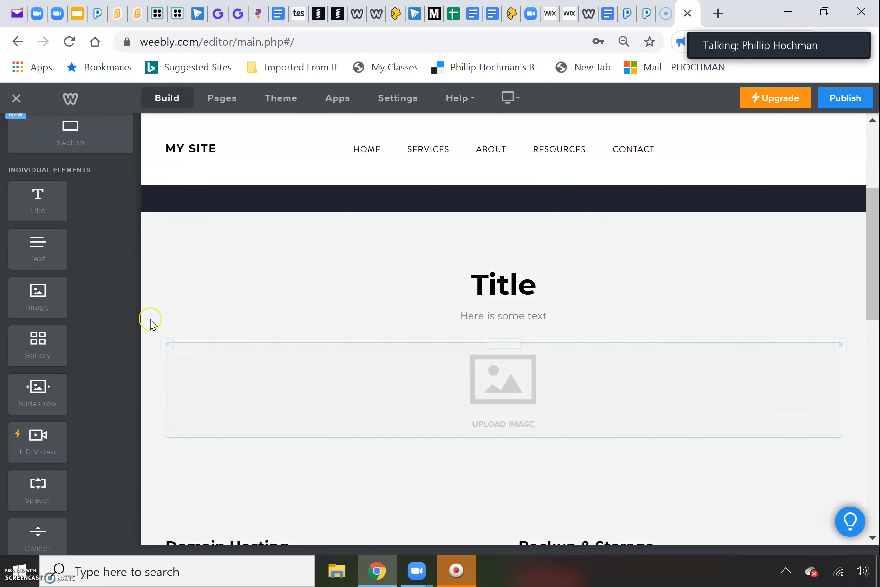
{"action": "left_click_drag", "start_coordinate": [41, 290], "coordinate": [180, 381]}
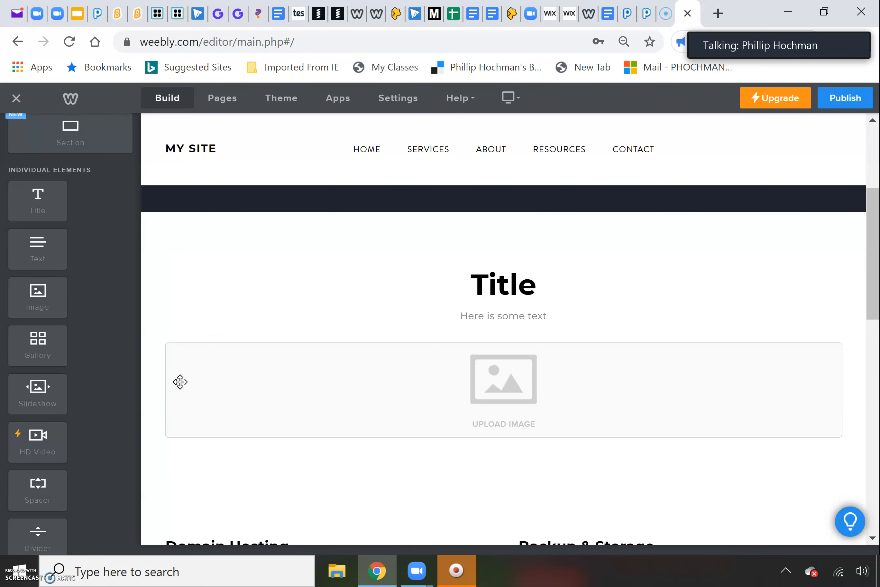
{"action": "left_click_drag", "start_coordinate": [43, 307], "coordinate": [507, 417]}
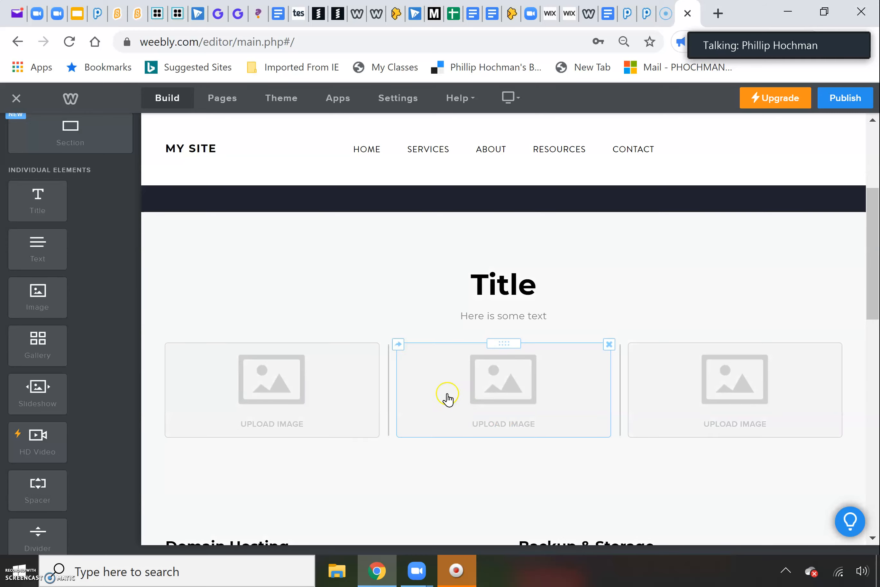
Upload the "padlet logo" file from the Desktop into the first image placeholder and make the image smaller
{"action": "left_click", "coordinate": [273, 380]}
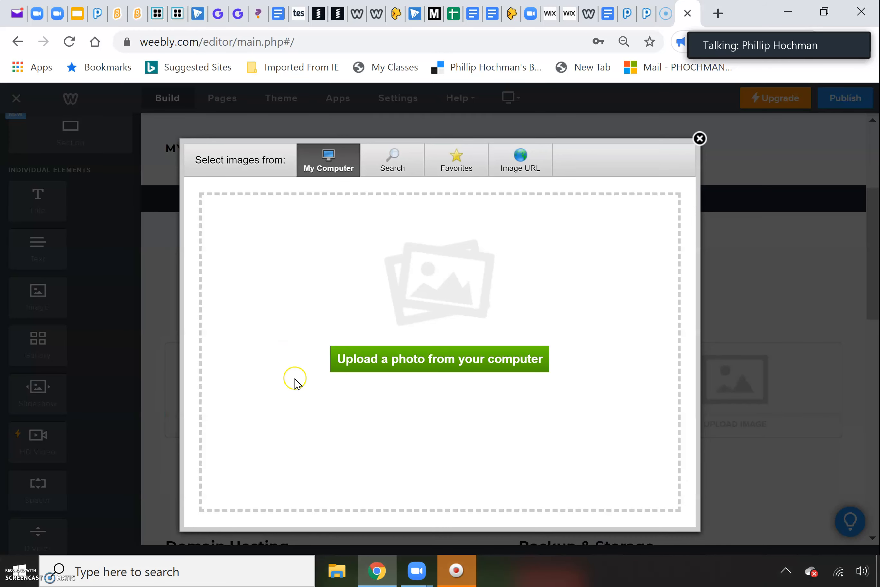
{"action": "left_click", "coordinate": [392, 358]}
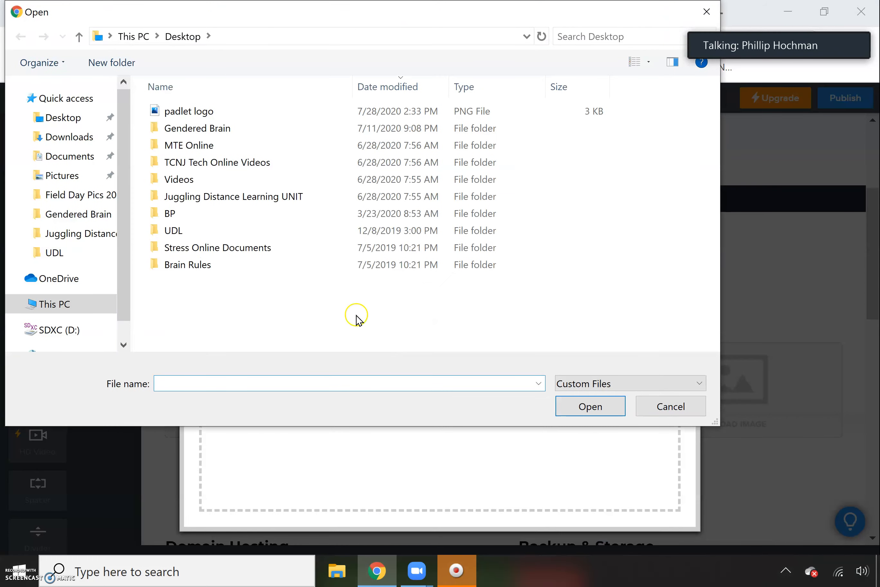
{"action": "left_click", "coordinate": [204, 116]}
{"action": "left_click", "coordinate": [572, 402]}
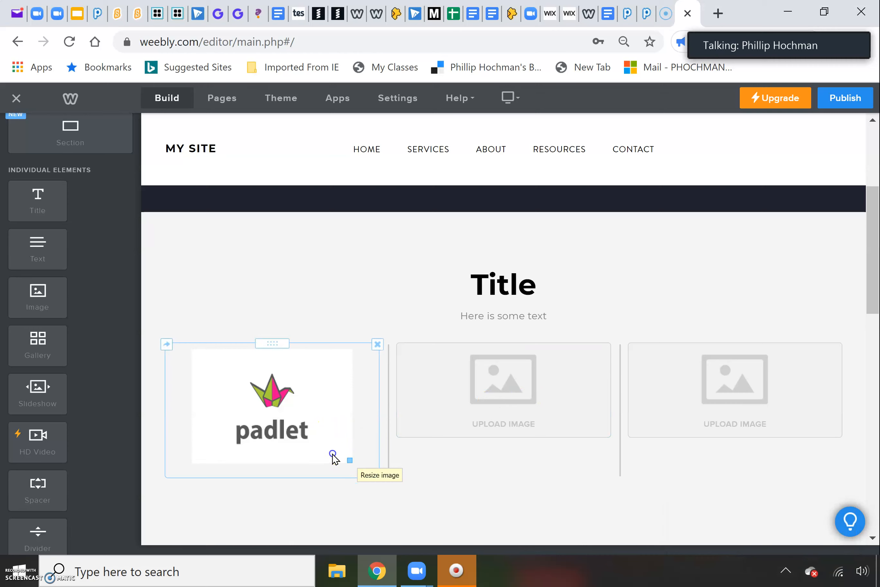
{"action": "left_click_drag", "start_coordinate": [333, 454], "coordinate": [323, 440]}
View the margin spacing options of the padlet image and return to its image settings
{"action": "left_click", "coordinate": [293, 393]}
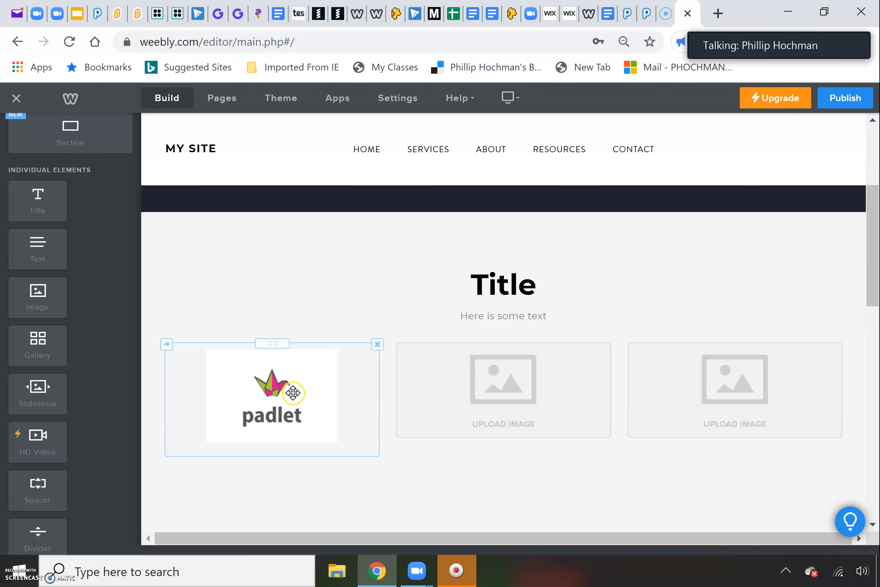
{"action": "left_click", "coordinate": [287, 319]}
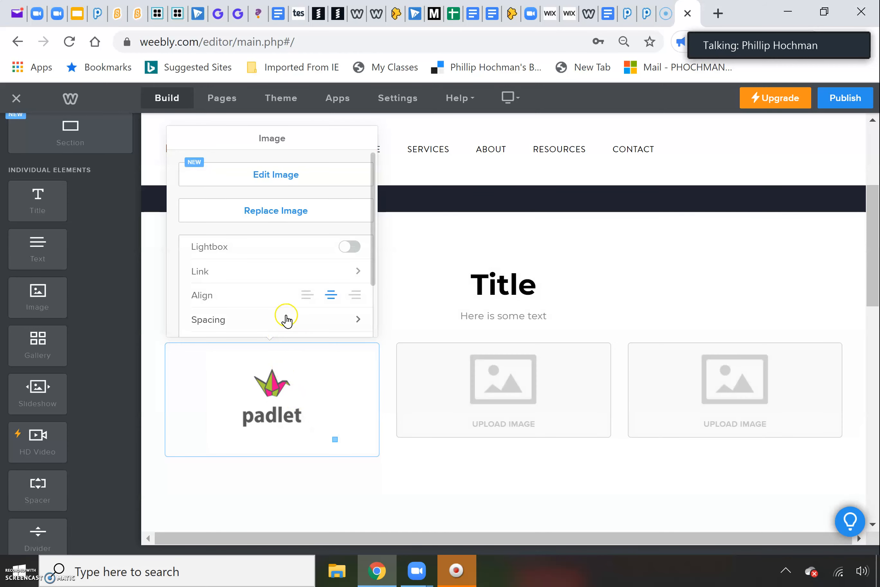
{"action": "left_click", "coordinate": [259, 315]}
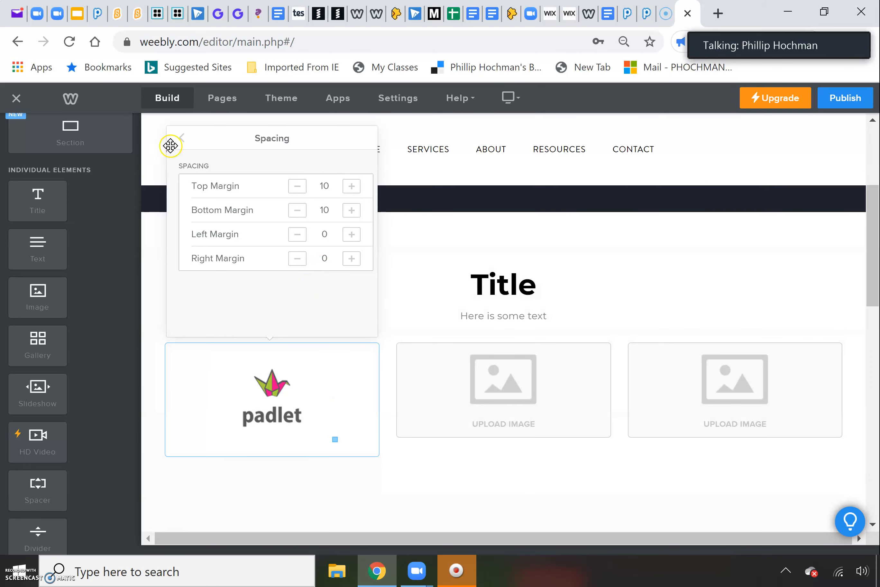
{"action": "left_click", "coordinate": [182, 137]}
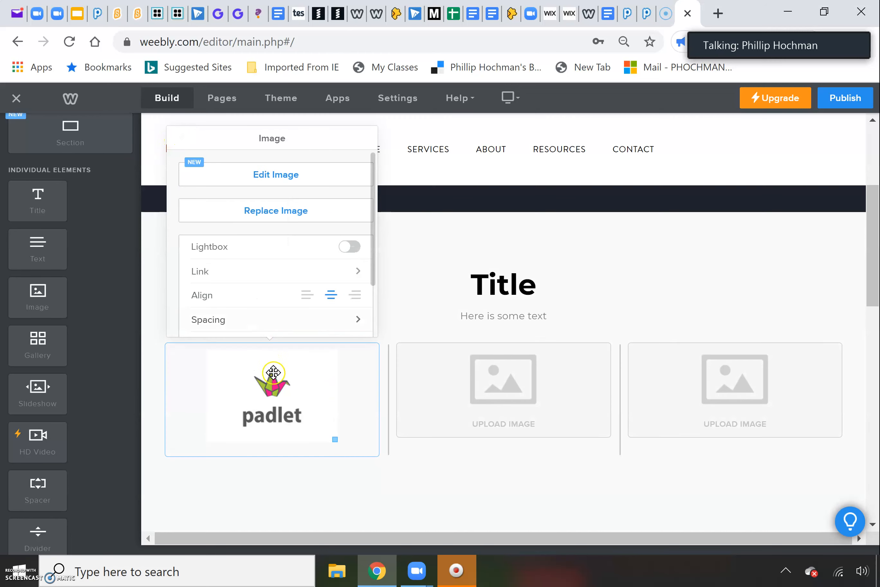
{"action": "left_click", "coordinate": [233, 273]}
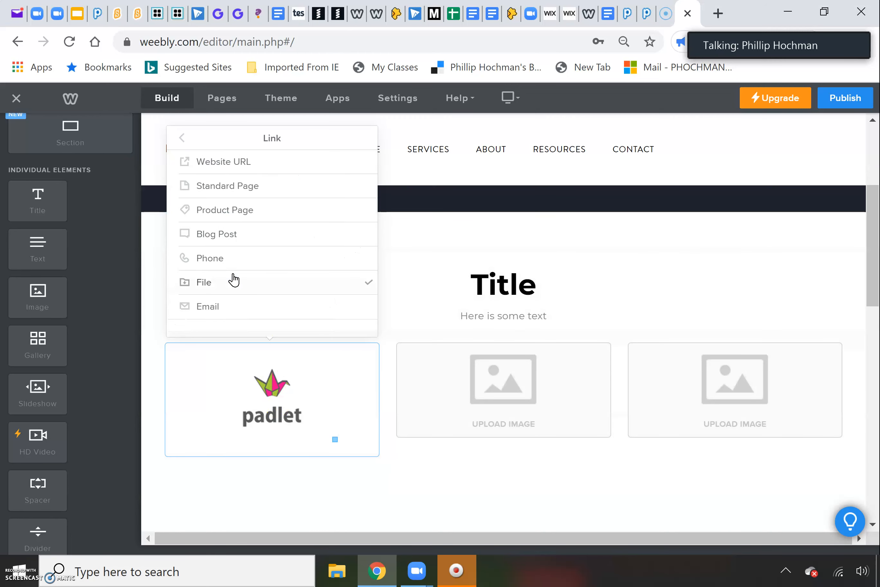
{"action": "left_click", "coordinate": [237, 166]}
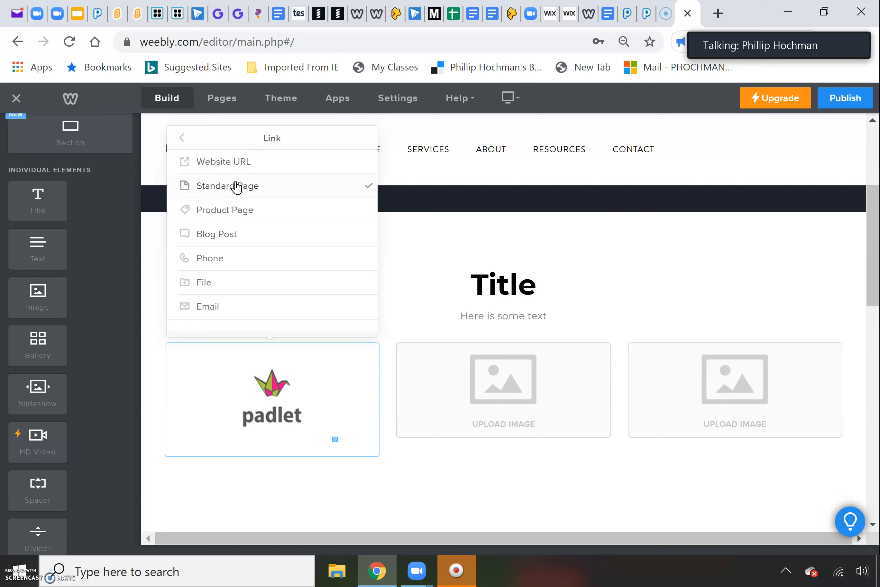
{"action": "left_click", "coordinate": [239, 168]}
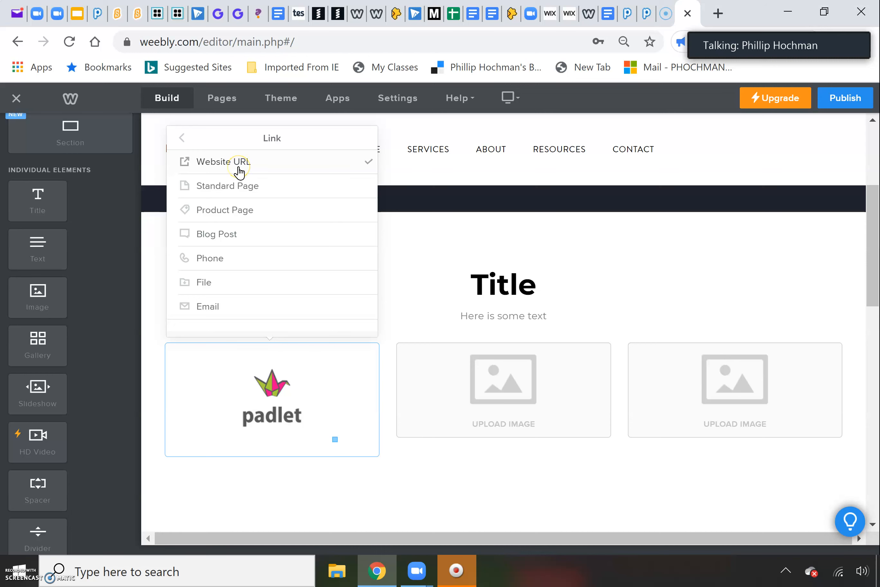
{"action": "left_click", "coordinate": [239, 168]}
{"action": "left_click", "coordinate": [248, 199]}
{"action": "type", "text": "www.padlet.com"}
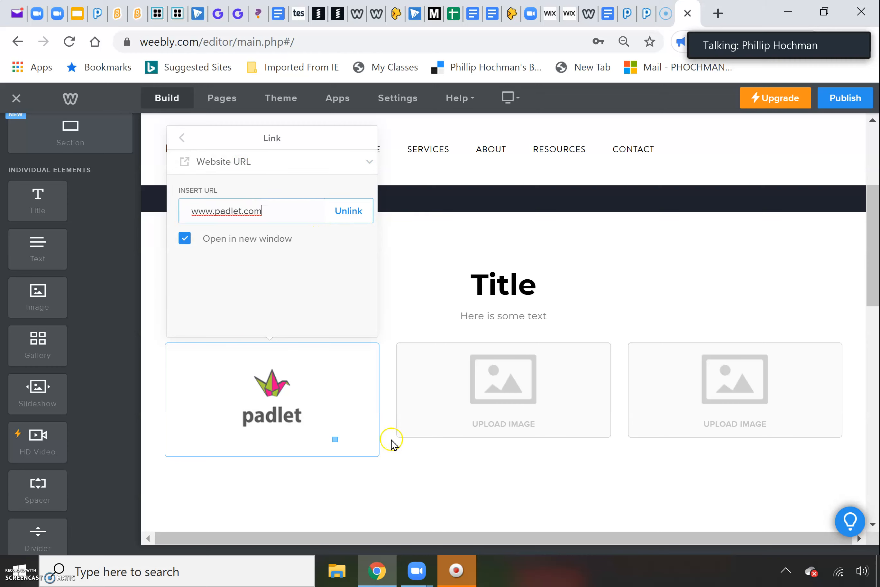
{"action": "left_click", "coordinate": [477, 487]}
{"action": "left_click", "coordinate": [304, 407]}
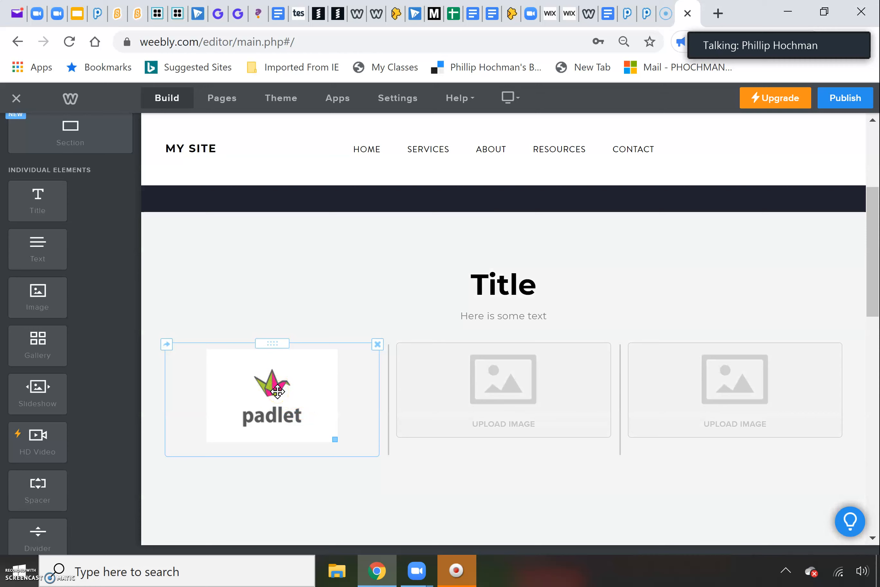
Add a Divider element below the row of three images
{"action": "left_click_drag", "start_coordinate": [328, 414], "coordinate": [161, 380]}
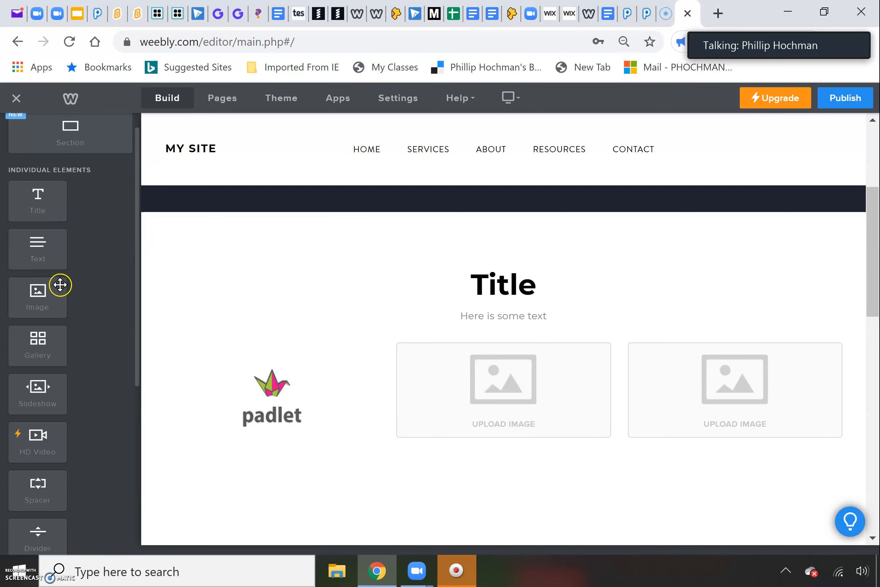
{"action": "scroll", "coordinate": [60, 299], "scroll_direction": "down", "scroll_amount": 1}
{"action": "scroll", "coordinate": [60, 299], "scroll_direction": "down", "scroll_amount": 1}
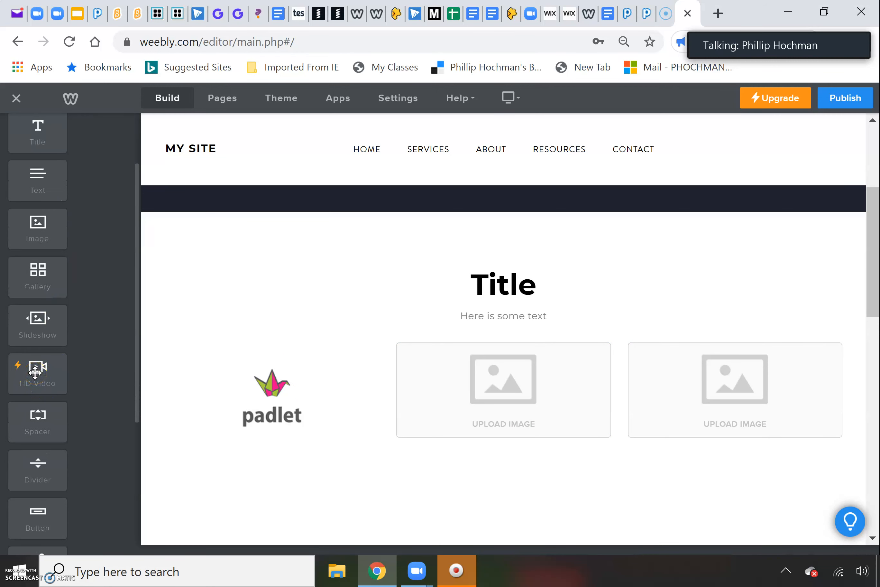
{"action": "scroll", "coordinate": [35, 373], "scroll_direction": "down", "scroll_amount": 2}
{"action": "left_click_drag", "start_coordinate": [41, 385], "coordinate": [481, 453]}
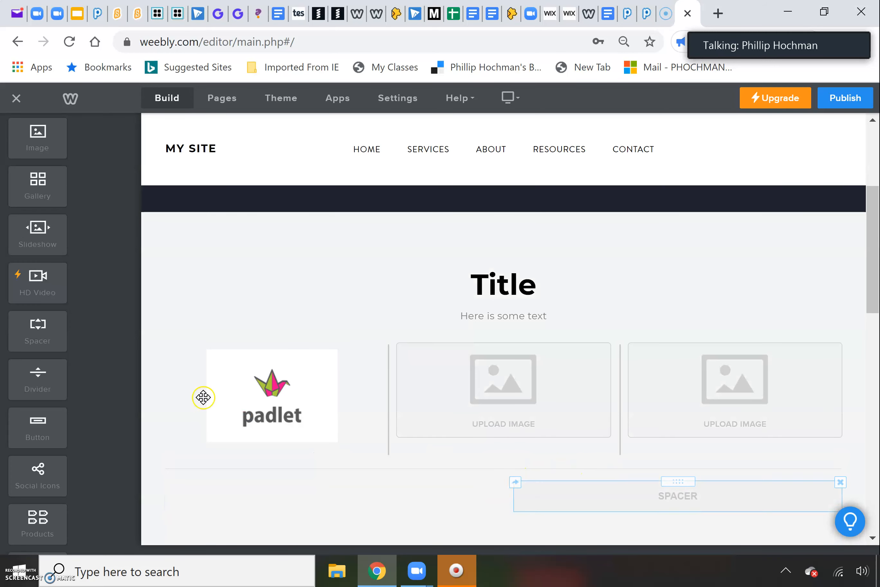
Show all available page elements and add a YouTube element below the divider
{"action": "scroll", "coordinate": [58, 424], "scroll_direction": "down", "scroll_amount": 4}
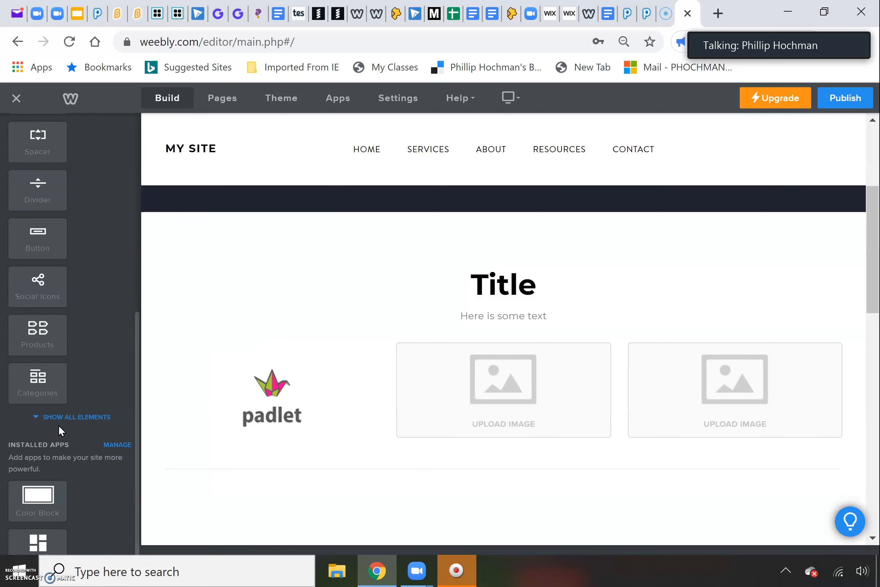
{"action": "scroll", "coordinate": [58, 424], "scroll_direction": "down", "scroll_amount": 2}
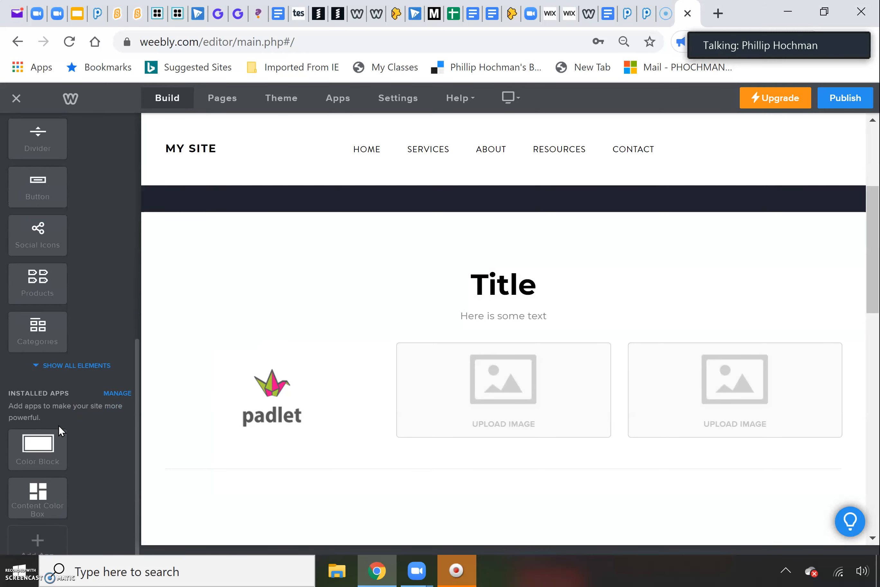
{"action": "left_click", "coordinate": [75, 363]}
{"action": "scroll", "coordinate": [112, 398], "scroll_direction": "down", "scroll_amount": 4}
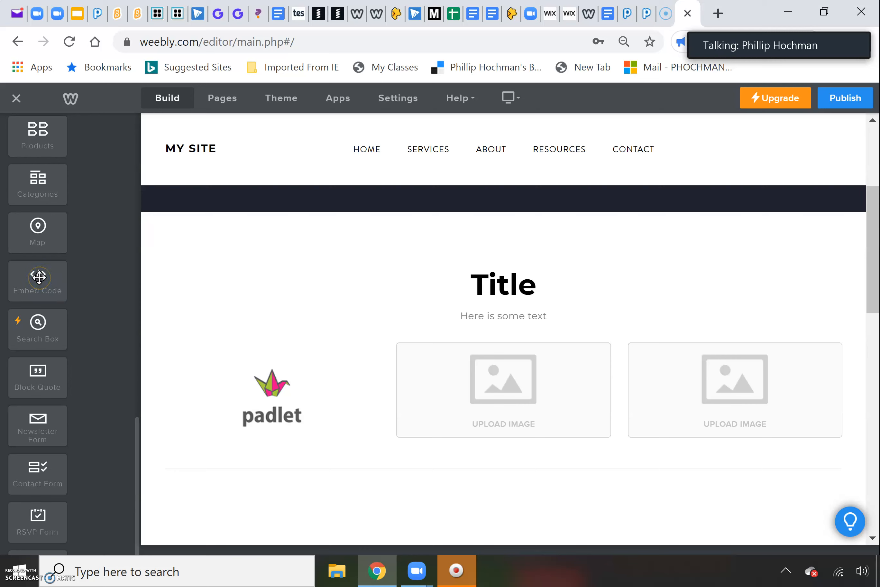
{"action": "scroll", "coordinate": [88, 312], "scroll_direction": "down", "scroll_amount": 3}
{"action": "scroll", "coordinate": [88, 311], "scroll_direction": "down", "scroll_amount": 1}
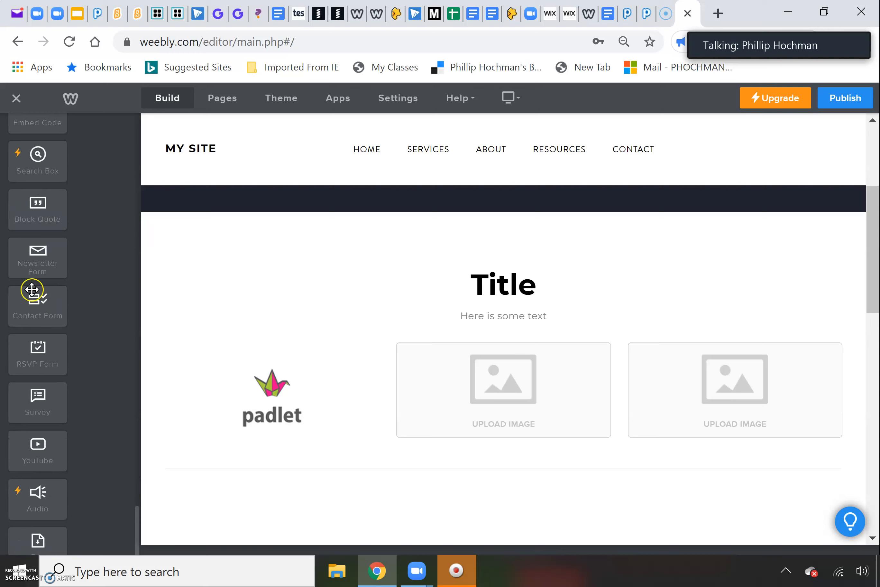
{"action": "scroll", "coordinate": [88, 377], "scroll_direction": "down", "scroll_amount": 2}
{"action": "left_click_drag", "start_coordinate": [65, 385], "coordinate": [493, 479]}
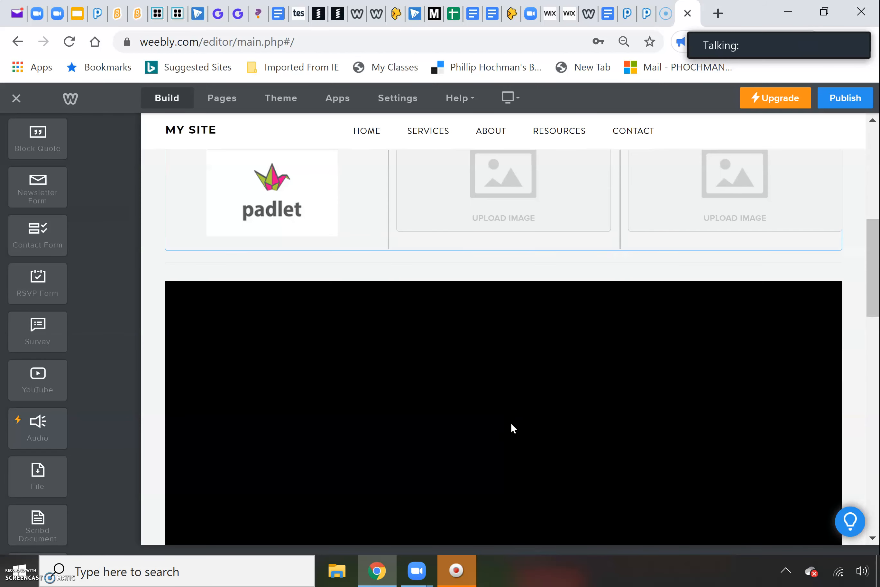
View the YouTube element's advanced size and video ID options and return to its main settings
{"action": "left_click", "coordinate": [510, 422]}
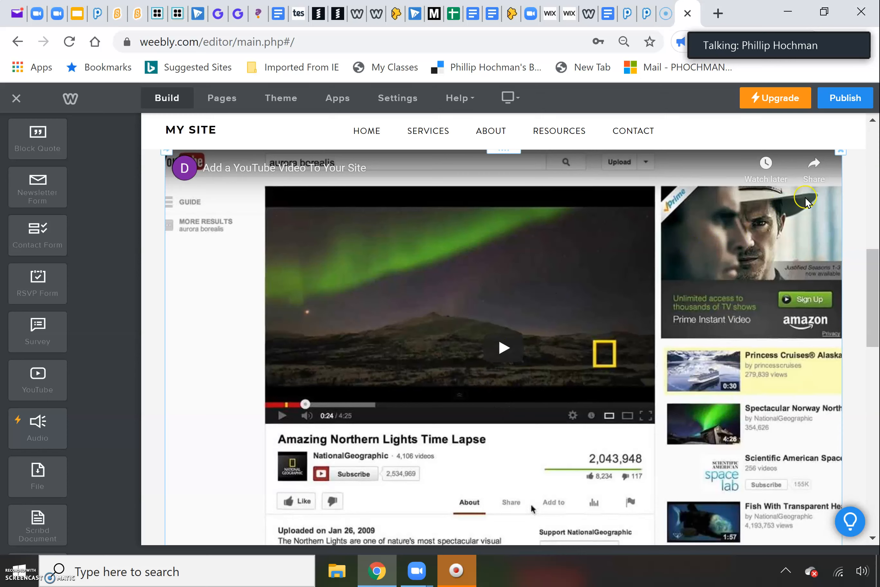
{"action": "left_click", "coordinate": [562, 291]}
{"action": "left_click", "coordinate": [561, 292]}
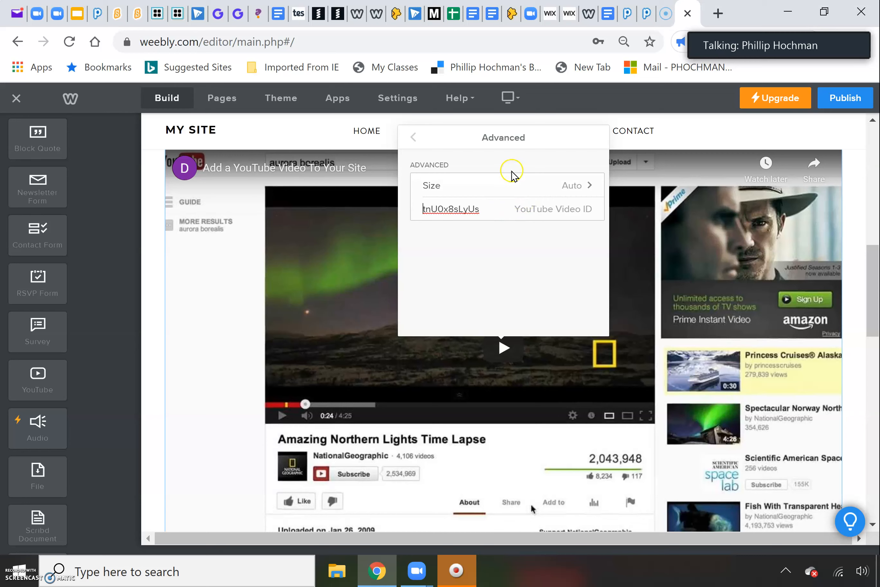
{"action": "left_click", "coordinate": [415, 141]}
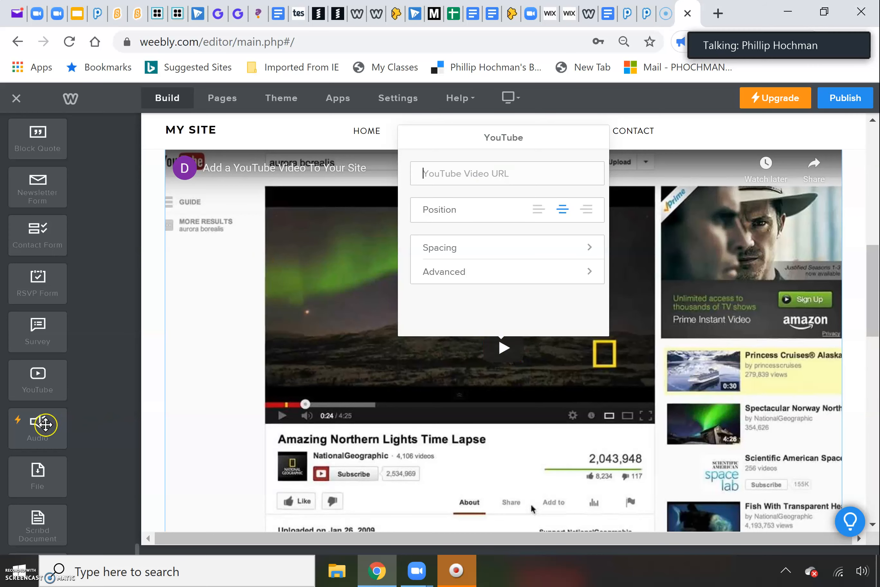
Add a File element beside the YouTube video, on its left, and open the file upload settings
{"action": "scroll", "coordinate": [46, 429], "scroll_direction": "down", "scroll_amount": 1}
{"action": "scroll", "coordinate": [45, 430], "scroll_direction": "down", "scroll_amount": 2}
{"action": "left_click_drag", "start_coordinate": [32, 401], "coordinate": [170, 368]}
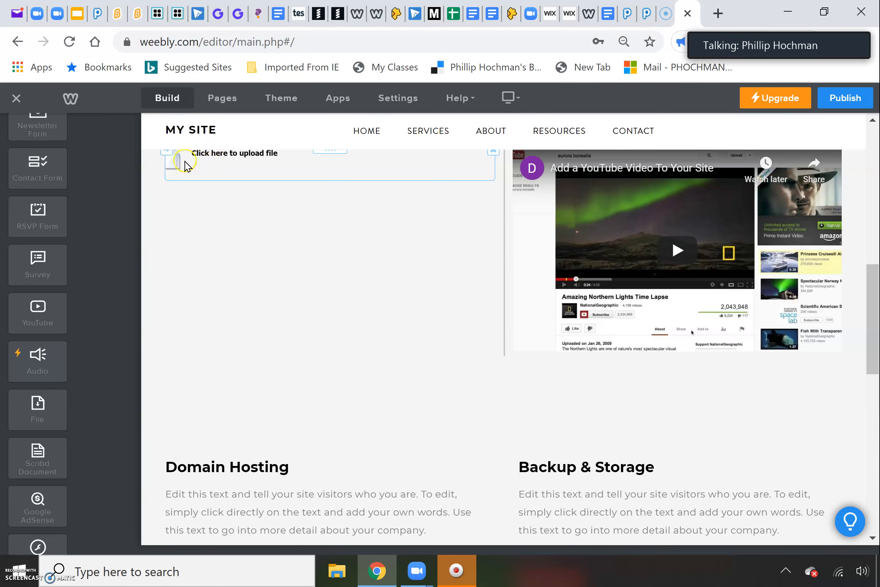
{"action": "scroll", "coordinate": [207, 165], "scroll_direction": "up", "scroll_amount": 1}
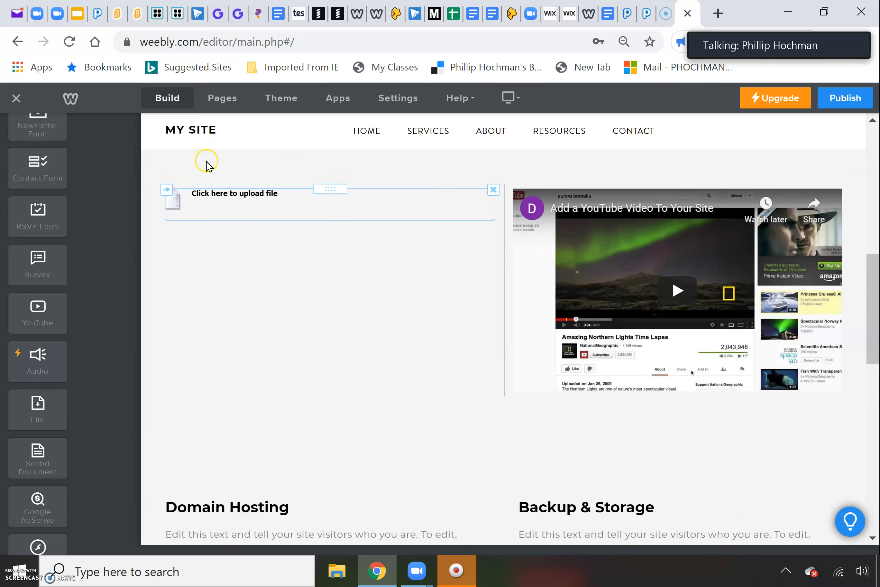
{"action": "left_click", "coordinate": [179, 197]}
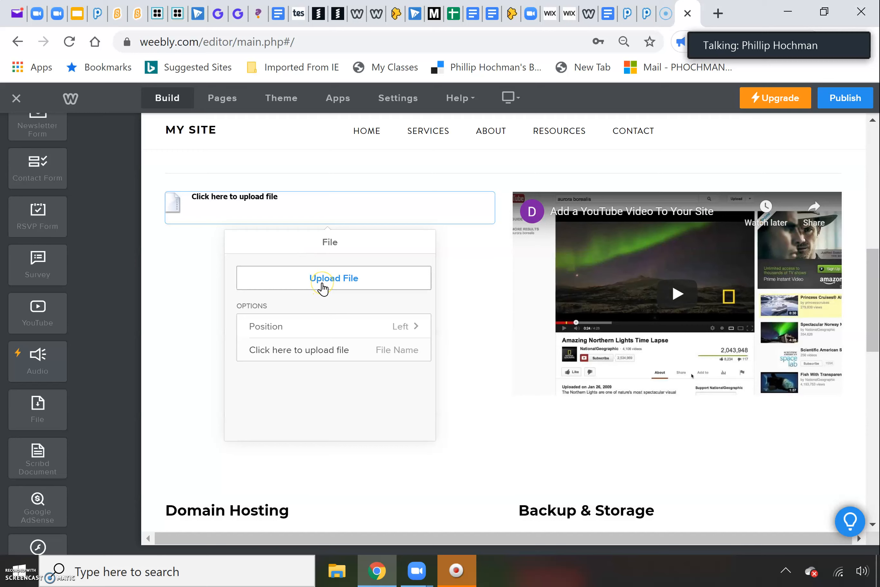
Publish the website with the newly added page elements
{"action": "scroll", "coordinate": [44, 411], "scroll_direction": "down", "scroll_amount": 3}
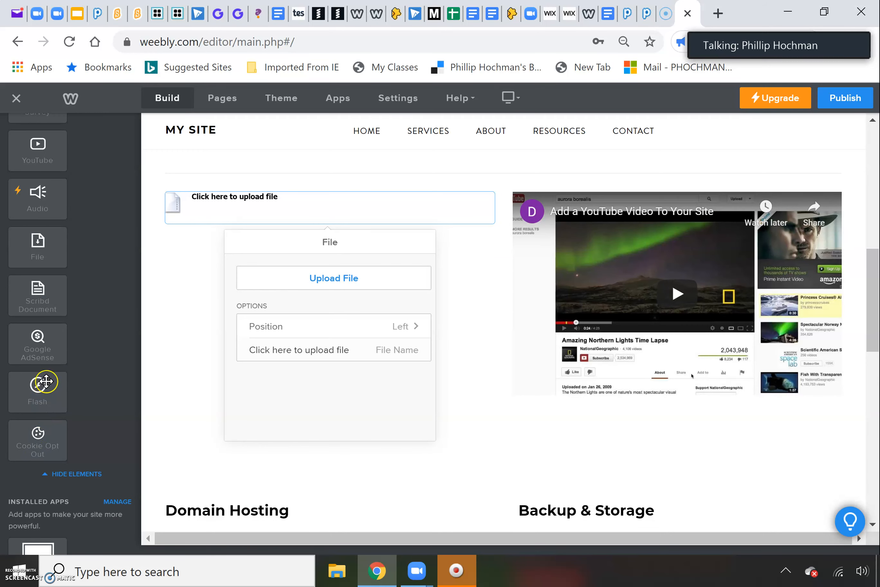
{"action": "scroll", "coordinate": [44, 383], "scroll_direction": "up", "scroll_amount": 2}
{"action": "scroll", "coordinate": [46, 381], "scroll_direction": "up", "scroll_amount": 2}
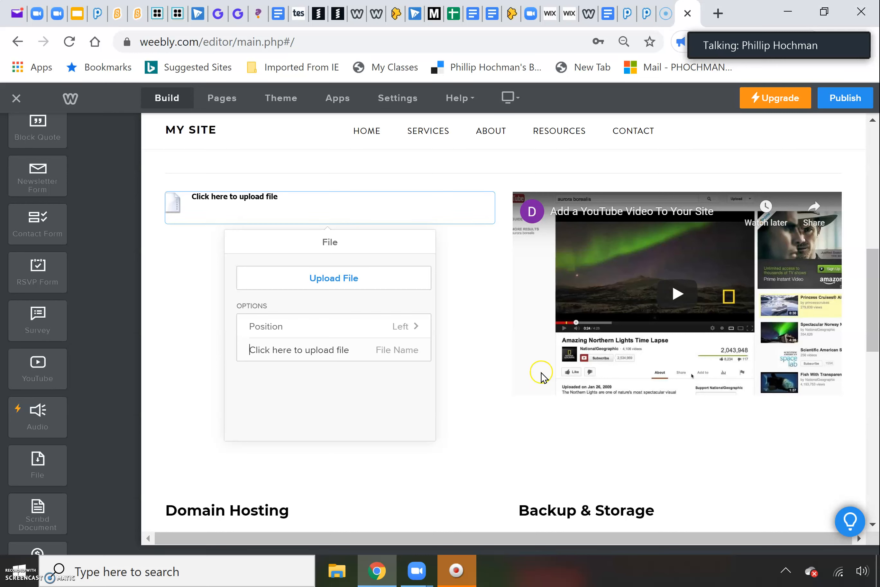
{"action": "left_click", "coordinate": [836, 101]}
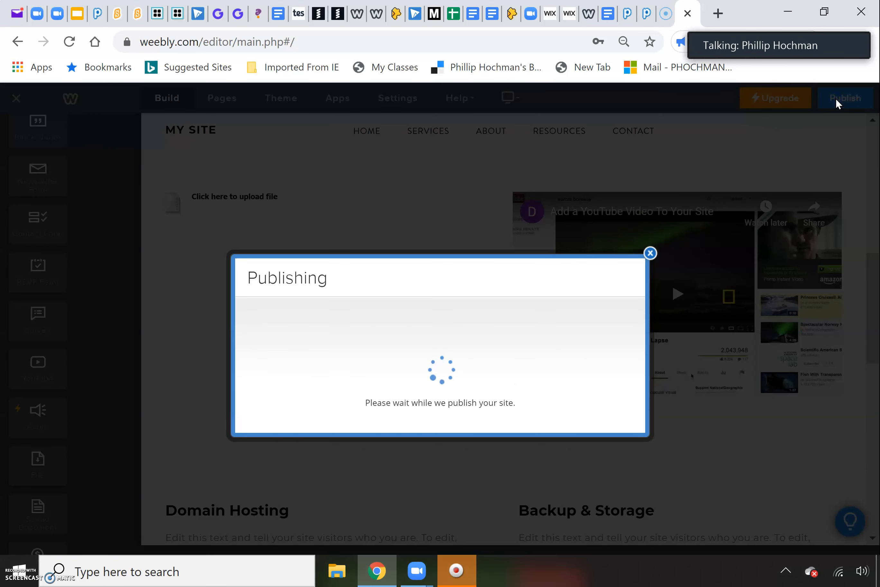